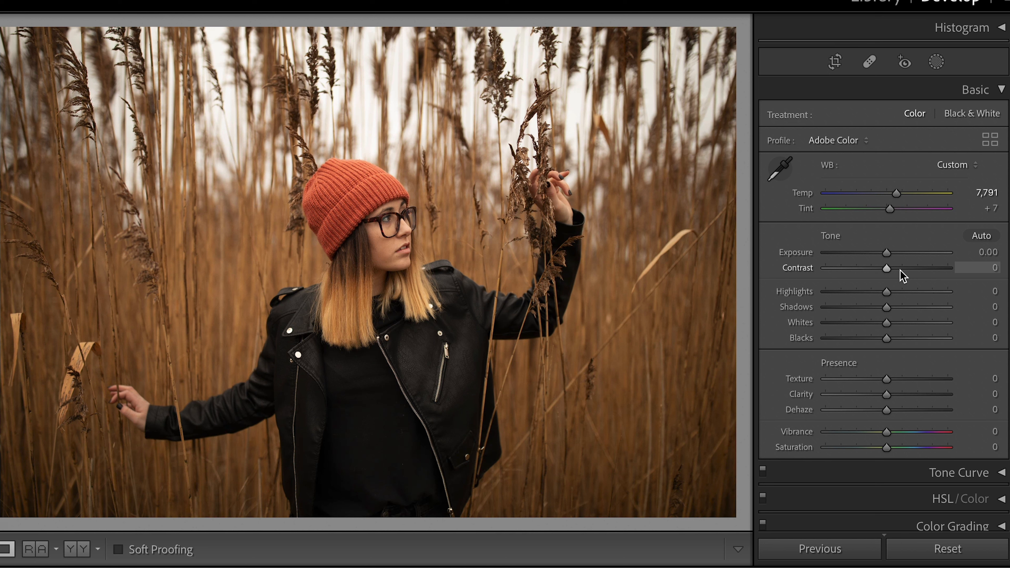
- Open the Tone Curve settings and switch to editing the point curve
scroll(914, 271, "down", 3)
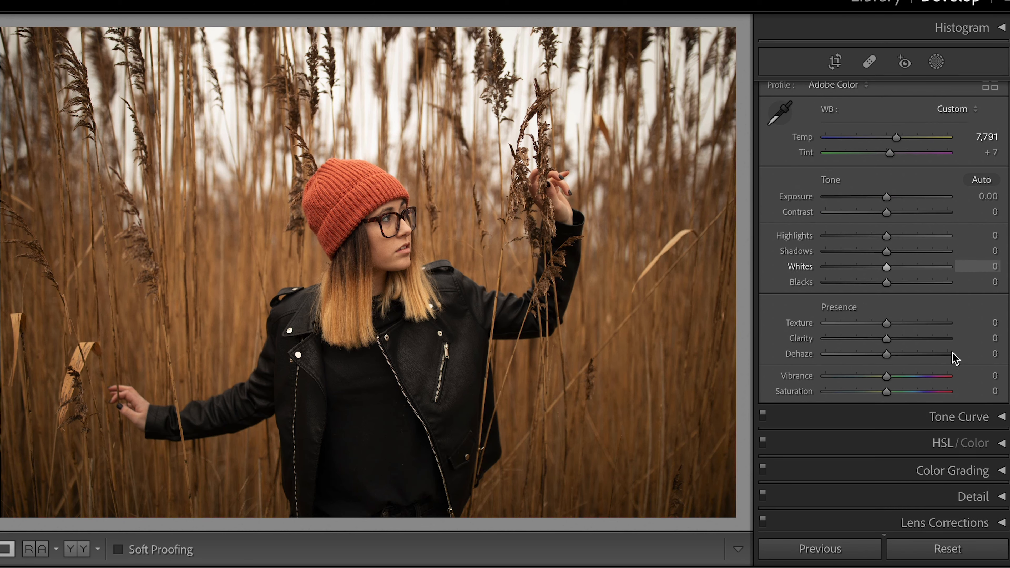
left_click(1000, 417)
left_click(859, 235)
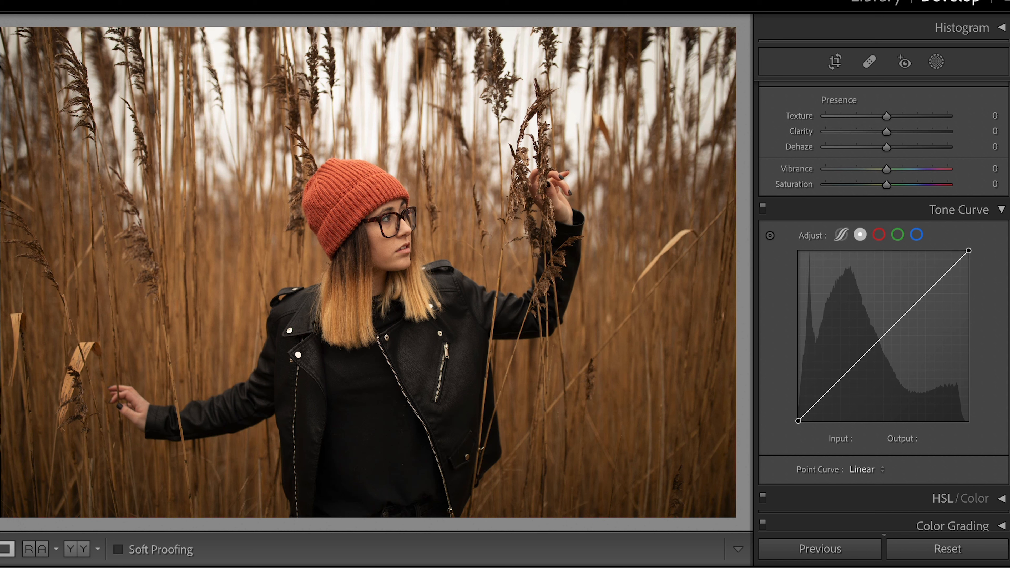
- Lift the point curve's black point to output 8, add anchor points in the shadows, and lower the input 20 point to output 12
left_click_drag(798, 421, 797, 417)
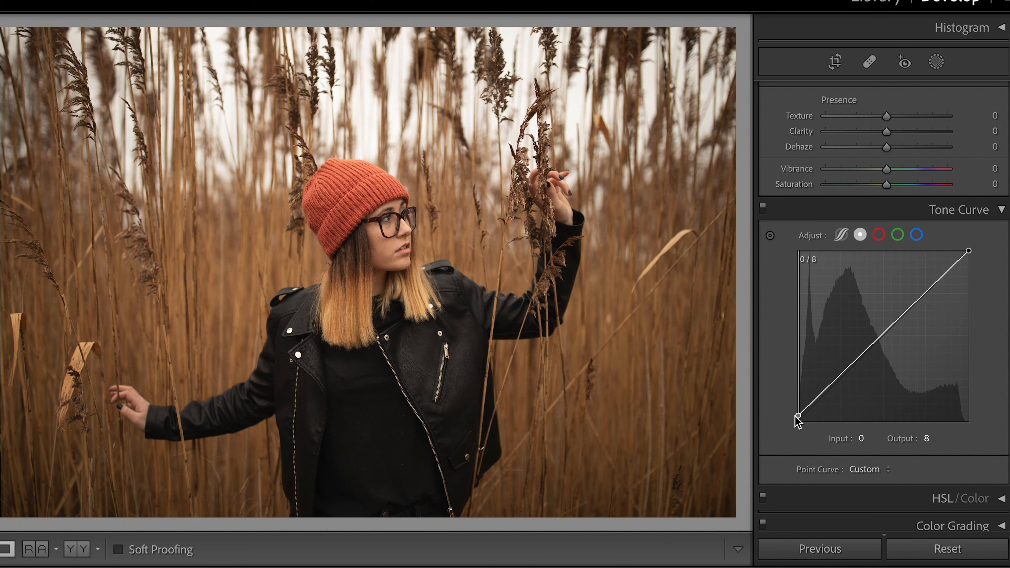
left_click(811, 410)
mouse_move(814, 408)
left_mouse_down()
mouse_move(825, 397)
mouse_move(812, 413)
left_mouse_up()
left_click(838, 386)
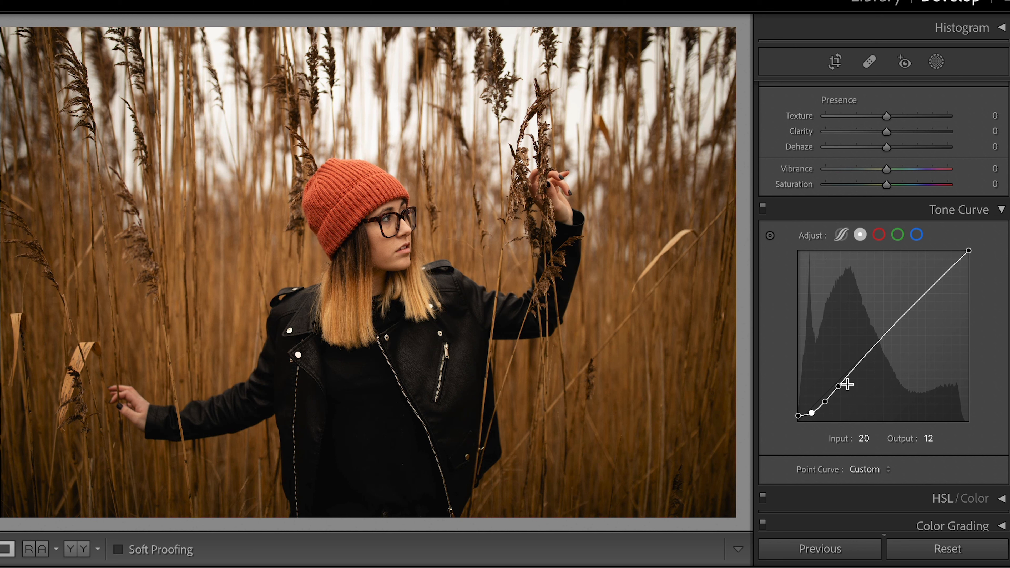
- Lower the upper point curve by setting input 129 to output 121, input 192 to output 180, and the white point to output 215
left_click_drag(883, 338, 884, 340)
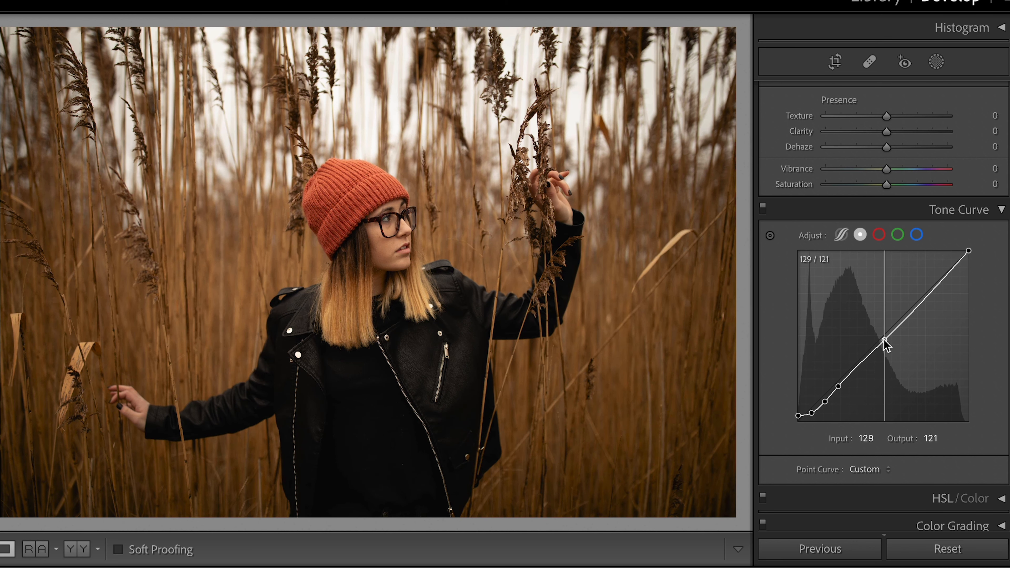
left_click_drag(927, 296, 926, 301)
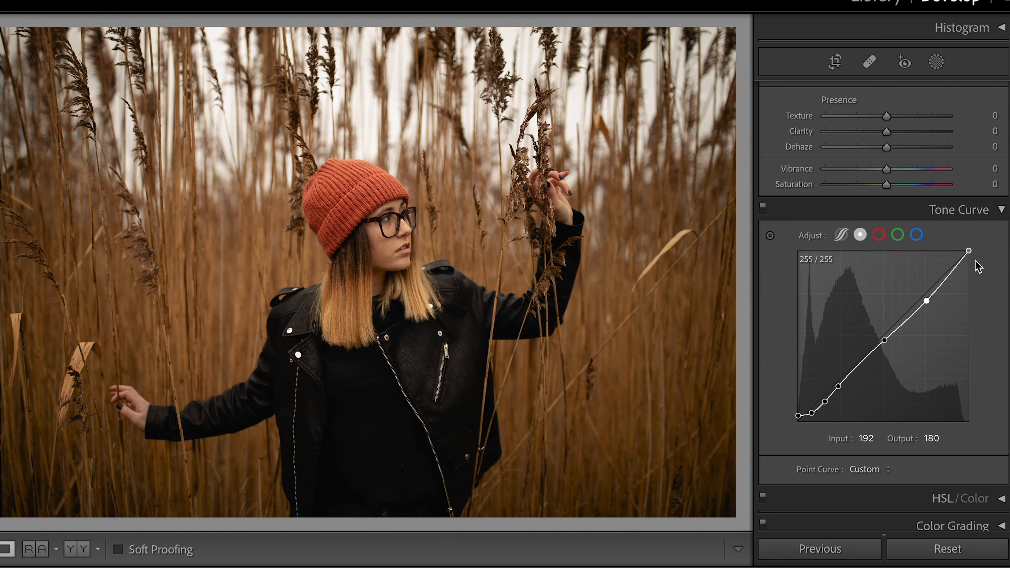
left_click_drag(969, 251, 970, 276)
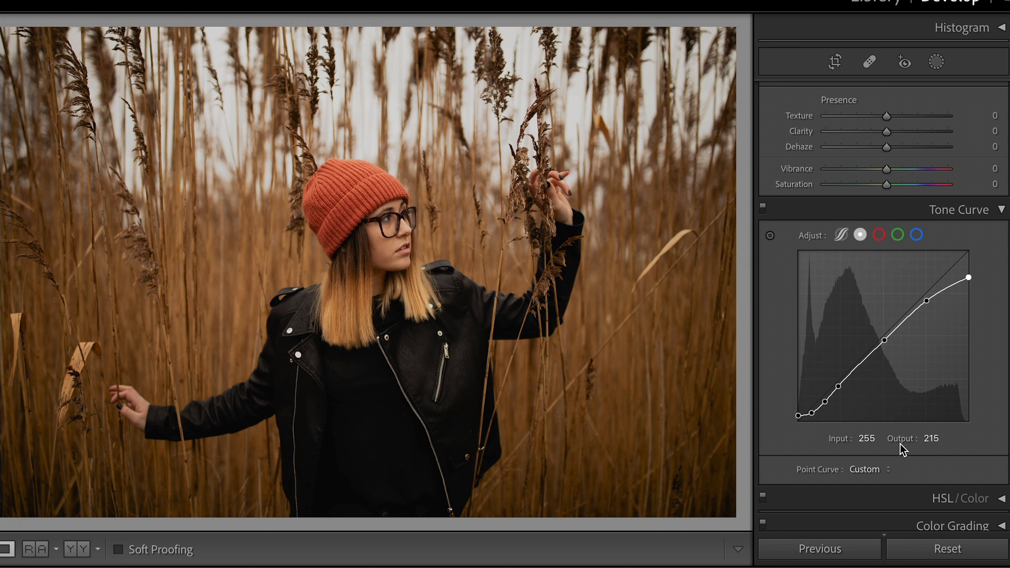
- Apply the saved Untitled Point Curve, and on the parametric curve set Shadows to -24 and Lights to +31
left_click(886, 465)
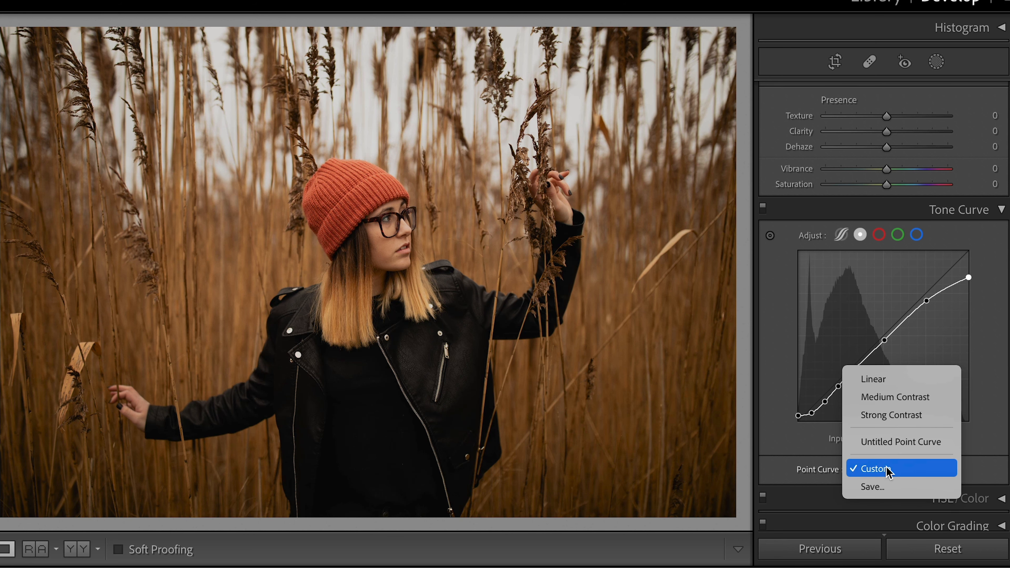
left_click(901, 441)
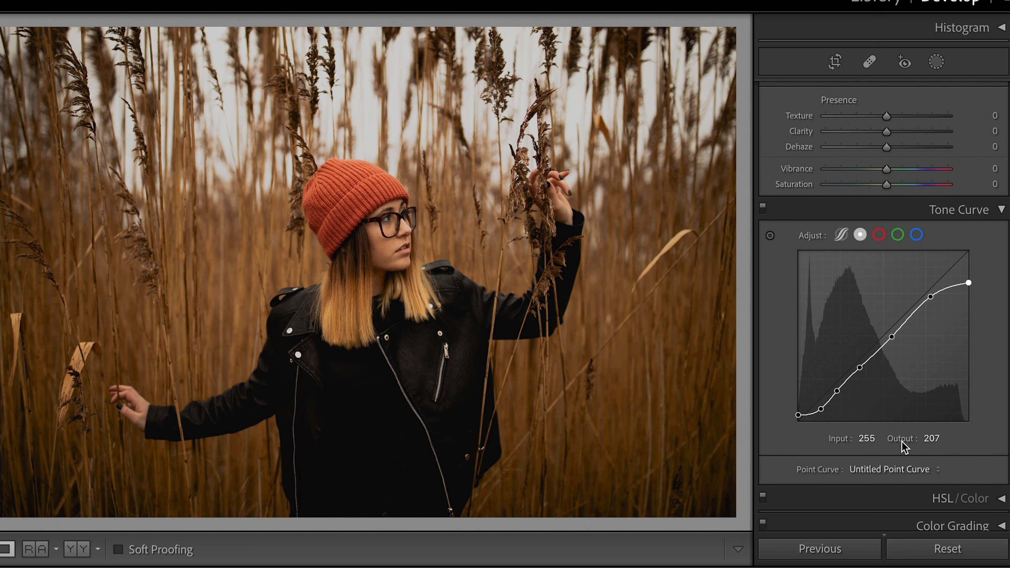
left_click(841, 235)
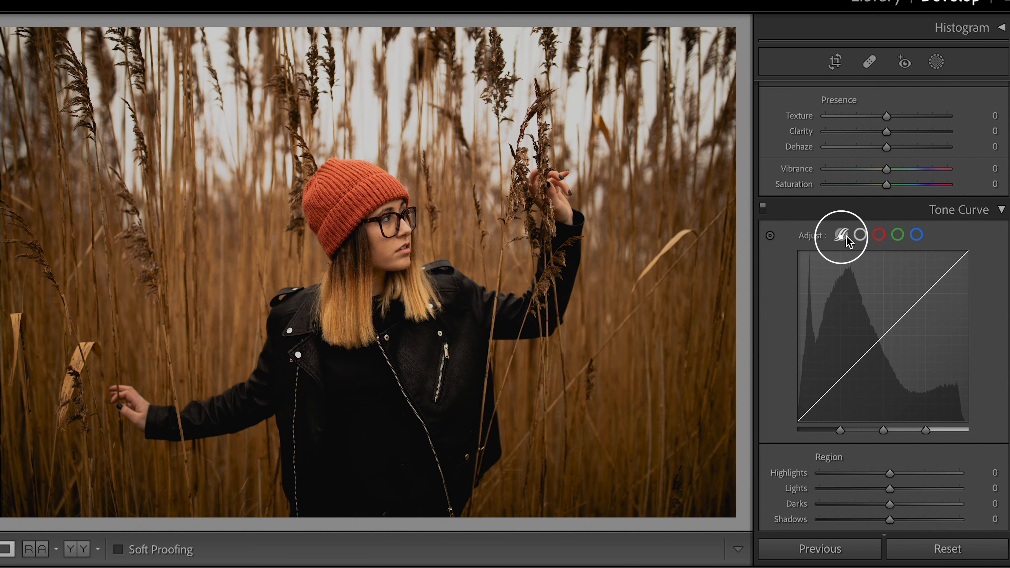
scroll(857, 267, "down", 1)
left_click_drag(889, 488, 871, 491)
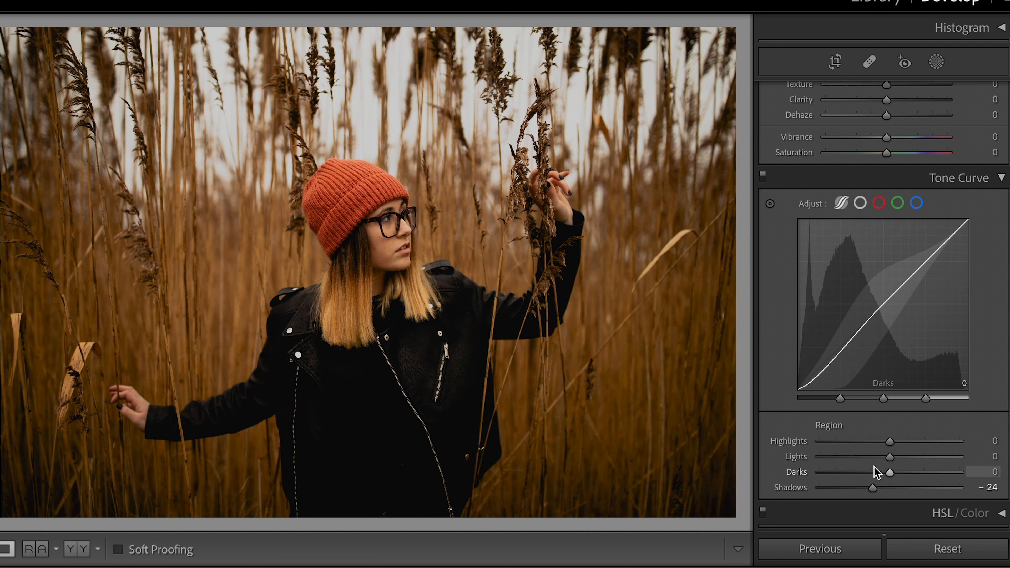
left_click_drag(889, 456, 912, 457)
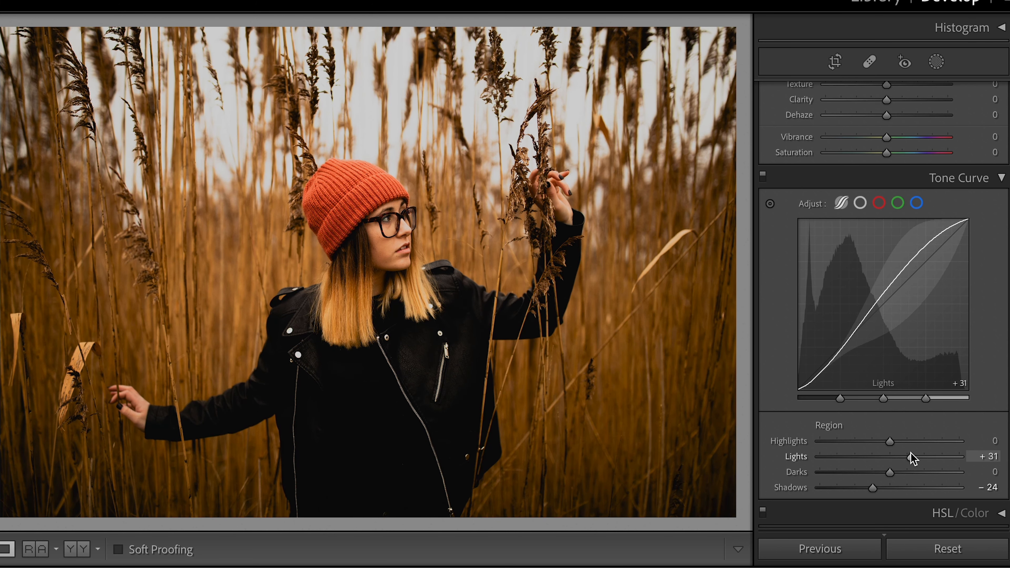
- In the Basic tone adjustments, set Contrast to -13 and Blacks to -10
scroll(942, 323, "up", 6)
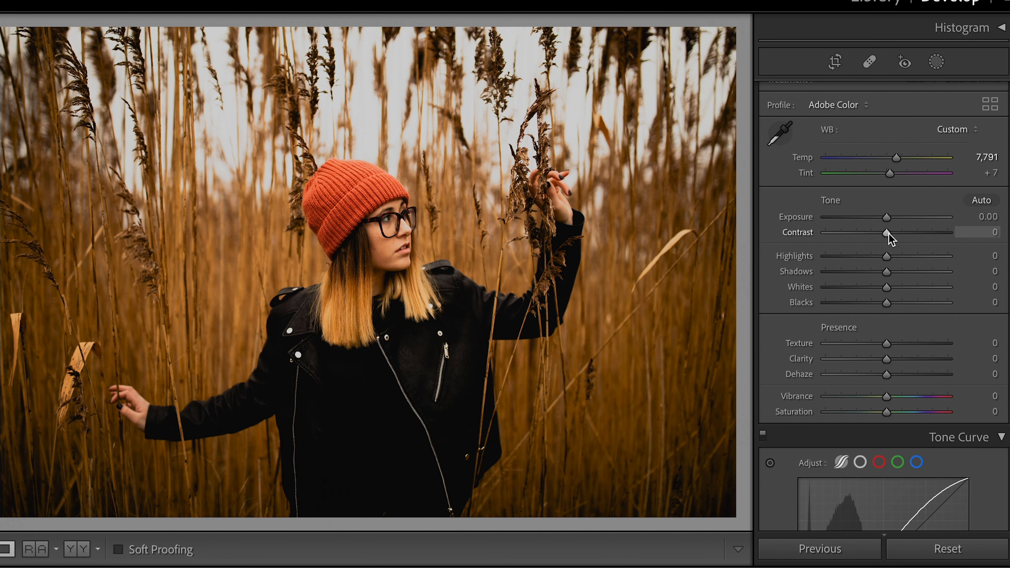
left_click_drag(888, 233, 881, 234)
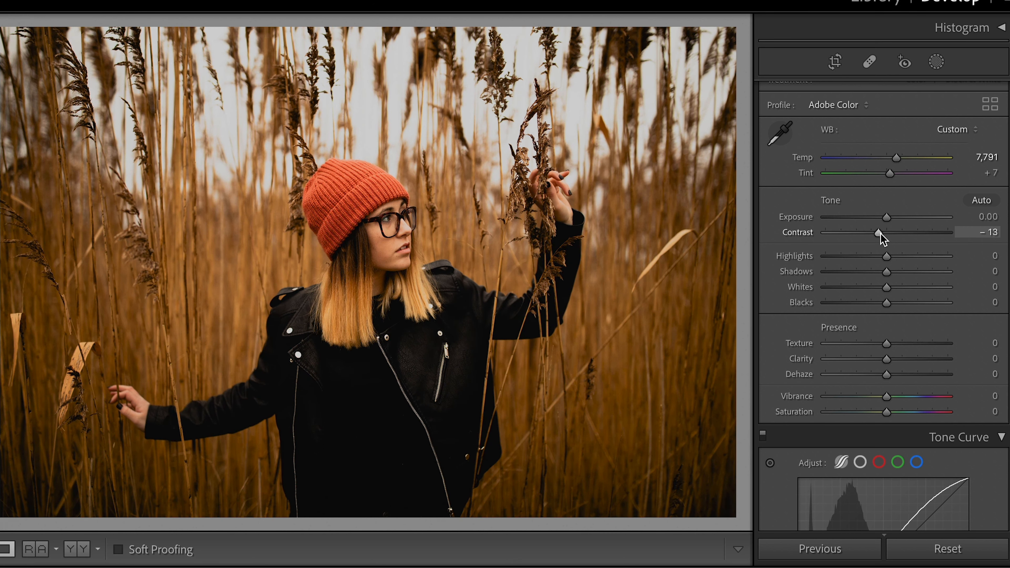
left_click(993, 302)
type("-10")
key("Return")
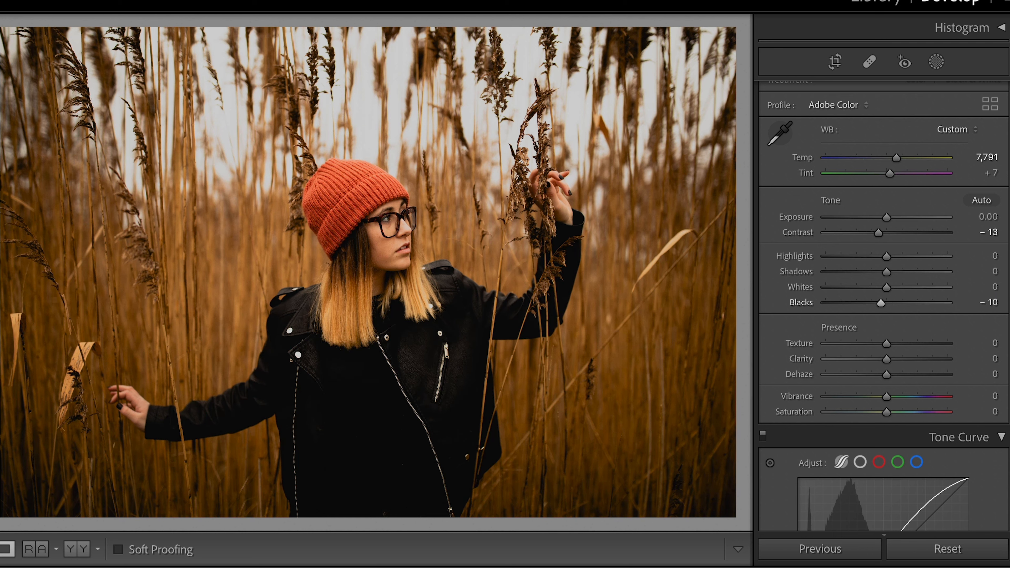
- Set the photo's Shadows to +69 and Highlights to -35 in the Basic tone adjustments
left_click(991, 271)
type("69")
key("Return")
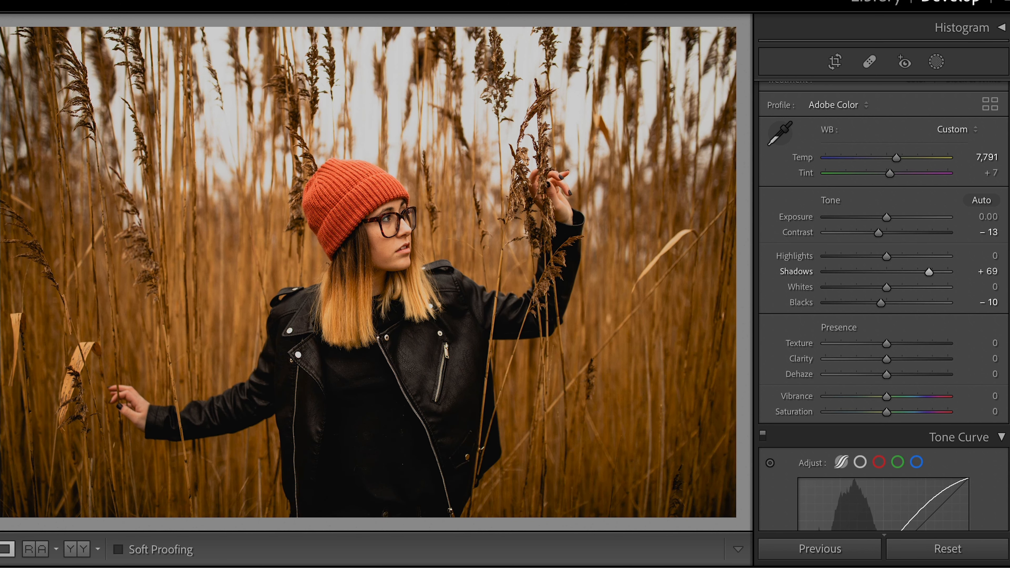
left_click_drag(886, 257, 863, 258)
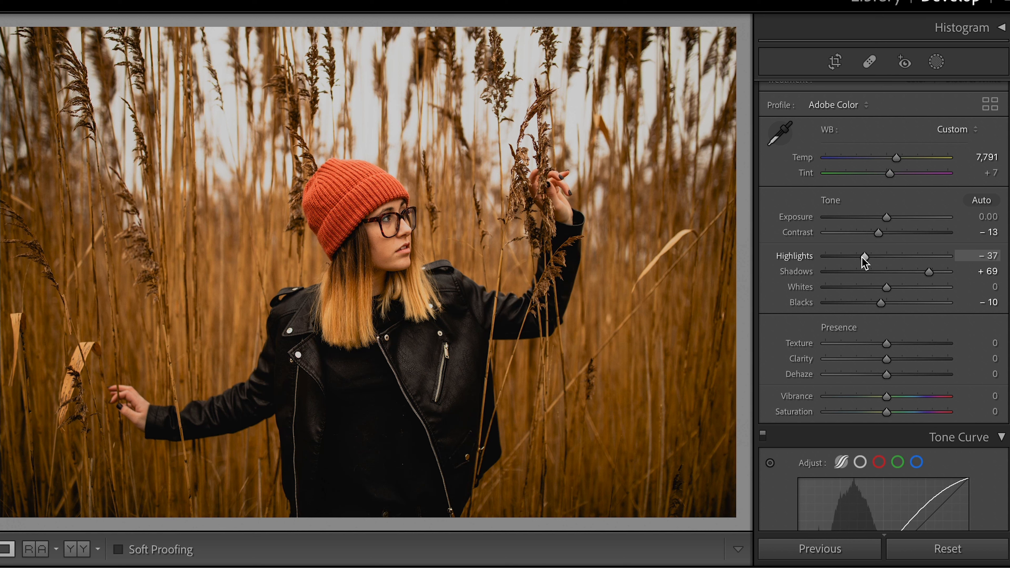
key("Up")
key("Up")
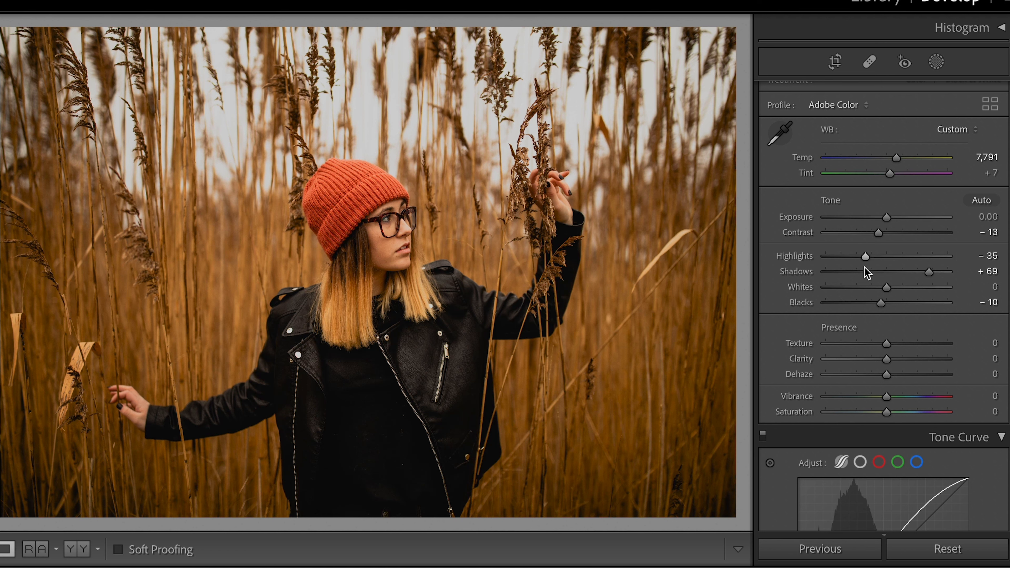
- In the Presence adjustments, set Dehaze to +40 and Vibrance to -10
left_click(994, 373)
type("40")
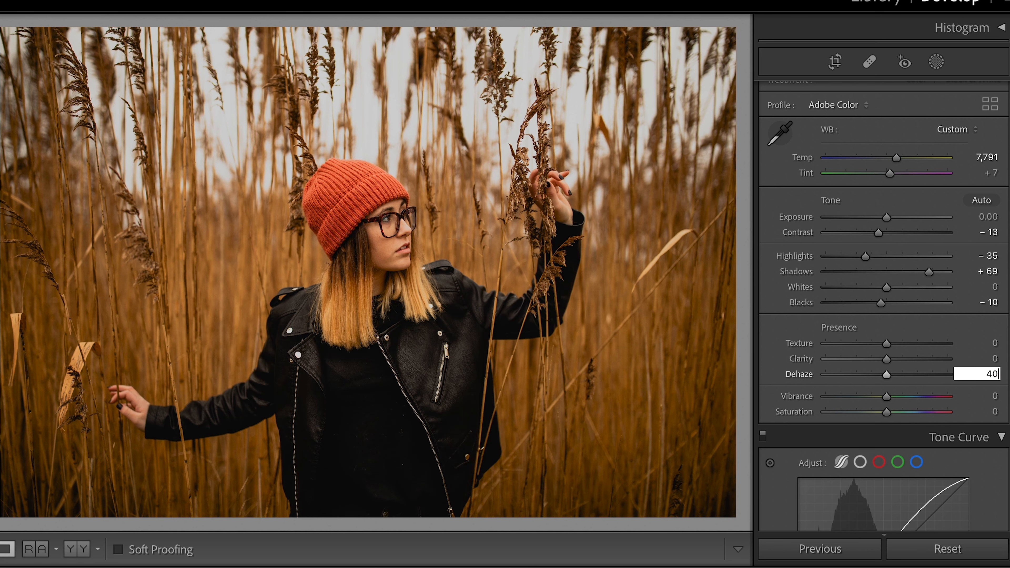
key("Return")
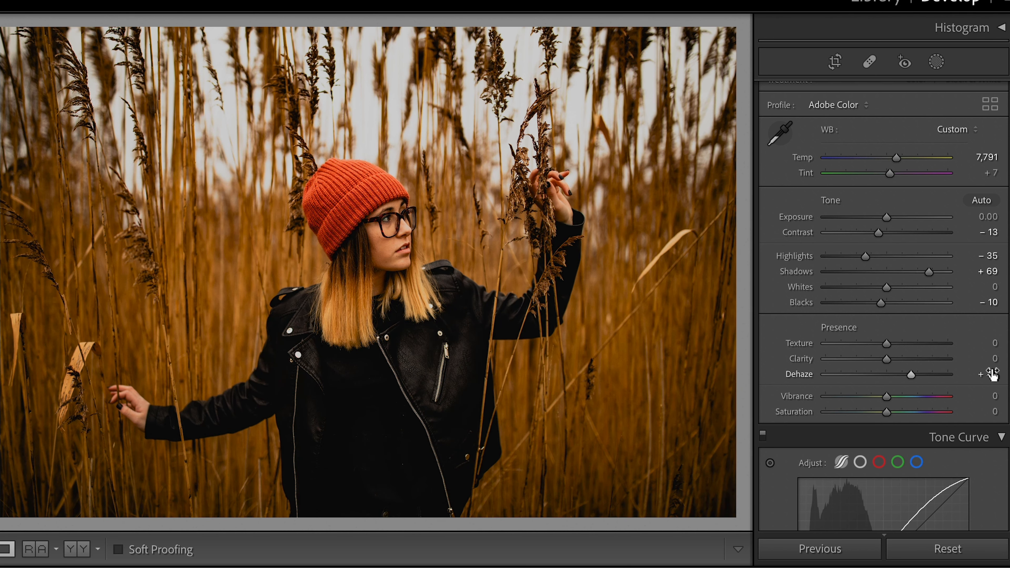
left_click(990, 395)
type("-10")
key("Return")
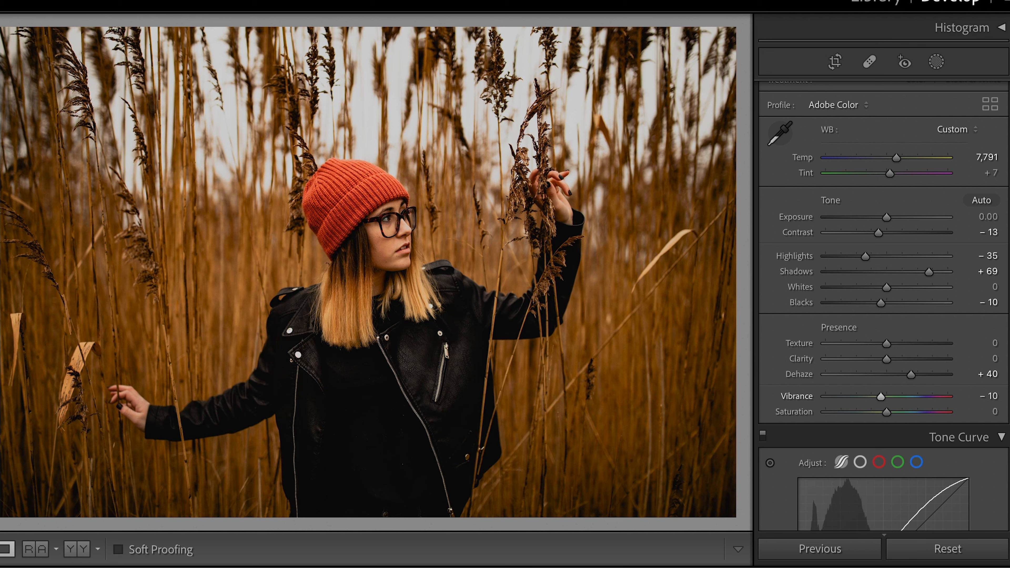
- Try reducing the photo's Saturation to -100 and undo the change
left_click_drag(924, 406, 784, 410)
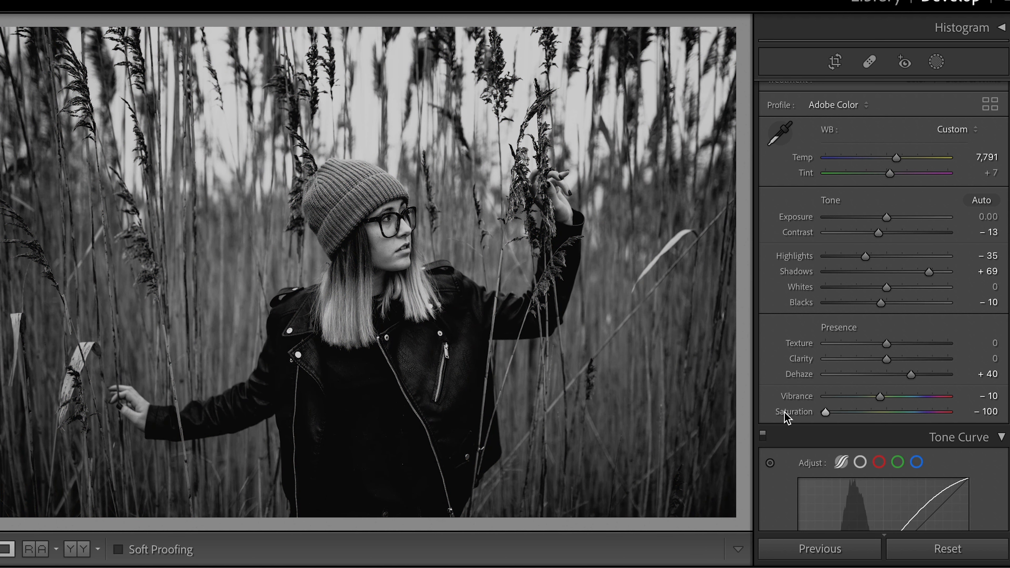
key("ctrl+z")
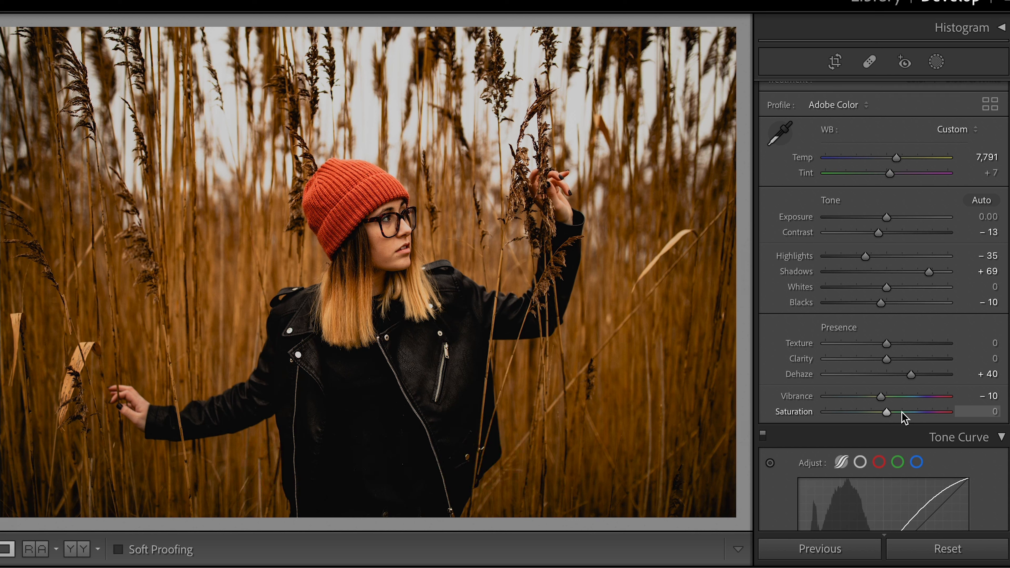
- In Calibration, set the Shadows Tint to -20, and the Red Primary Hue to +7 and Saturation to -2
left_click(969, 436)
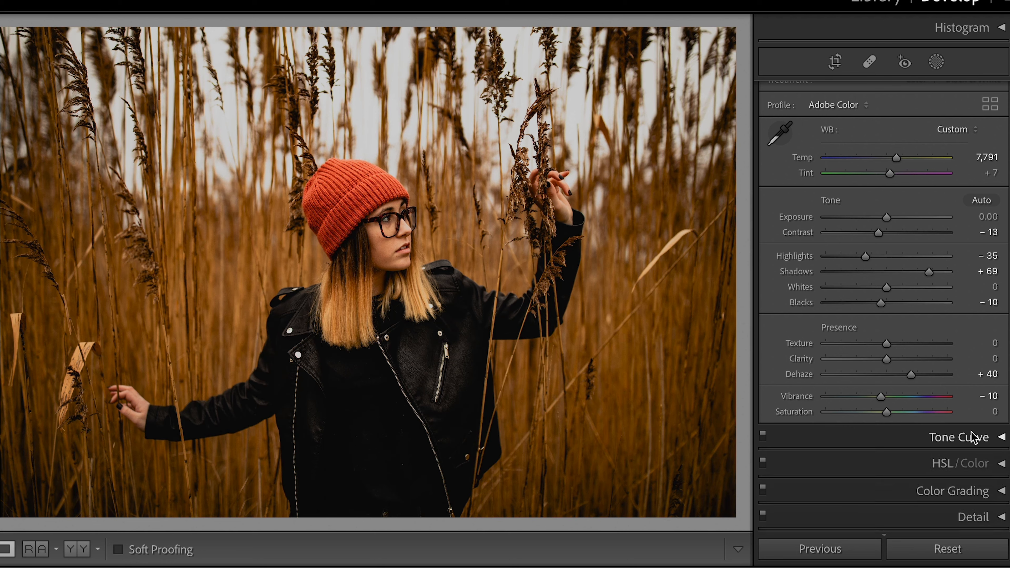
scroll(972, 454, "down", 3)
left_click(982, 512)
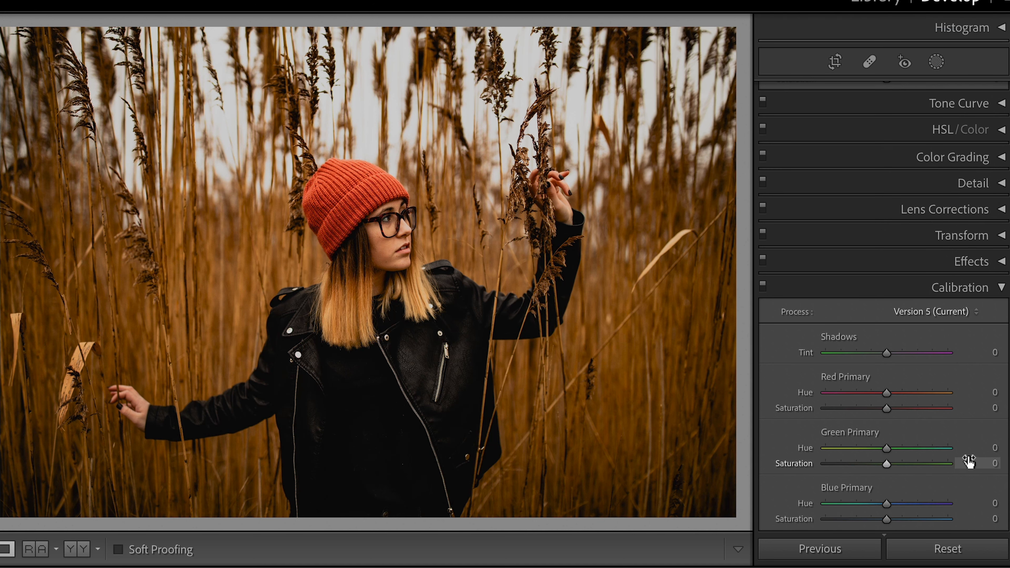
left_click_drag(986, 354, 978, 354)
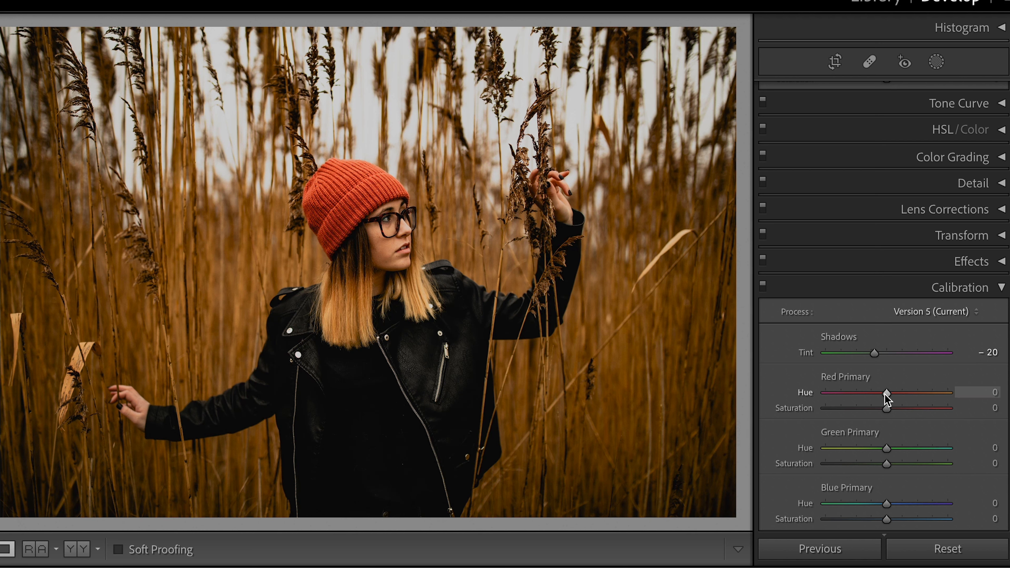
mouse_move(886, 393)
left_mouse_down()
mouse_move(945, 392)
mouse_move(818, 392)
mouse_move(890, 392)
left_mouse_up()
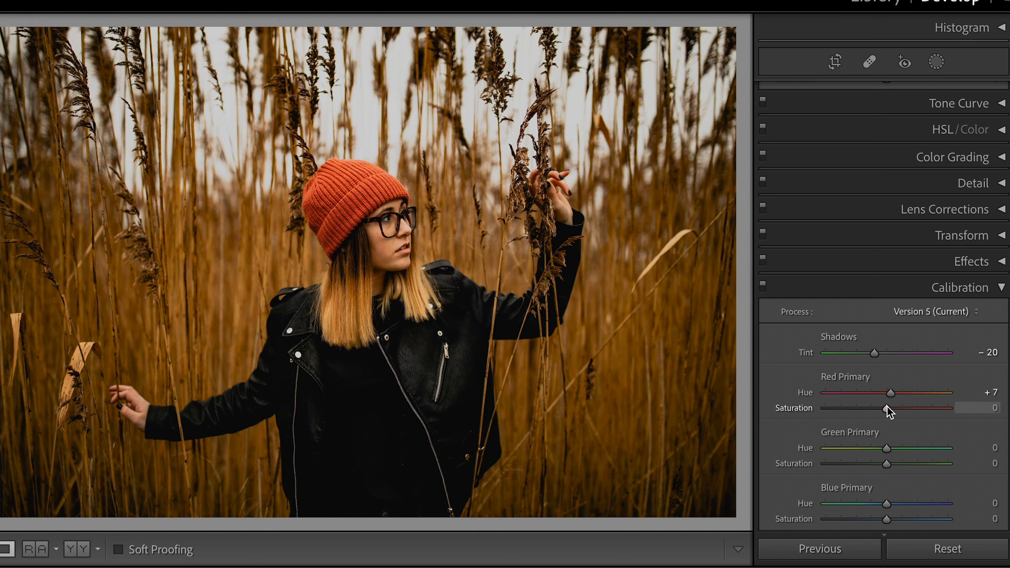
left_click_drag(886, 408, 884, 408)
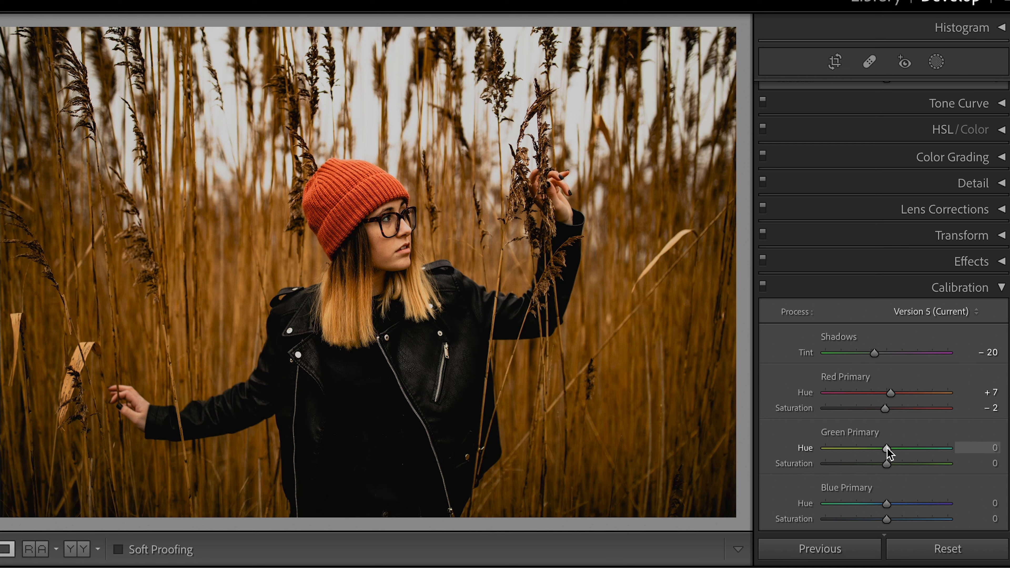
- In Calibration, set Green Primary Hue to +80 and Saturation to -21, and Blue Primary Hue to -15 and Saturation to +6
left_click_drag(888, 449, 937, 442)
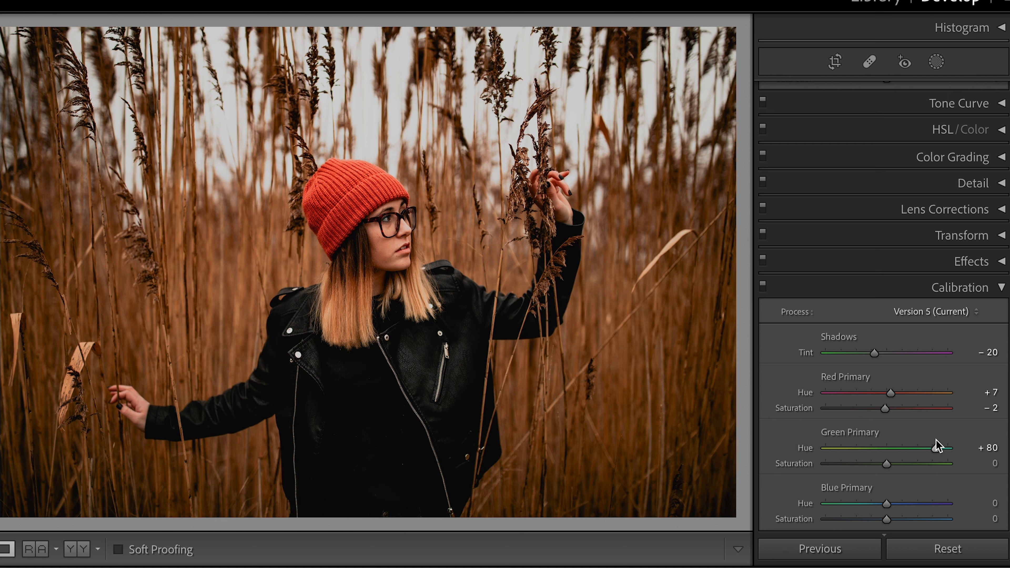
left_click_drag(886, 464, 870, 461)
scroll(870, 461, "down", 1)
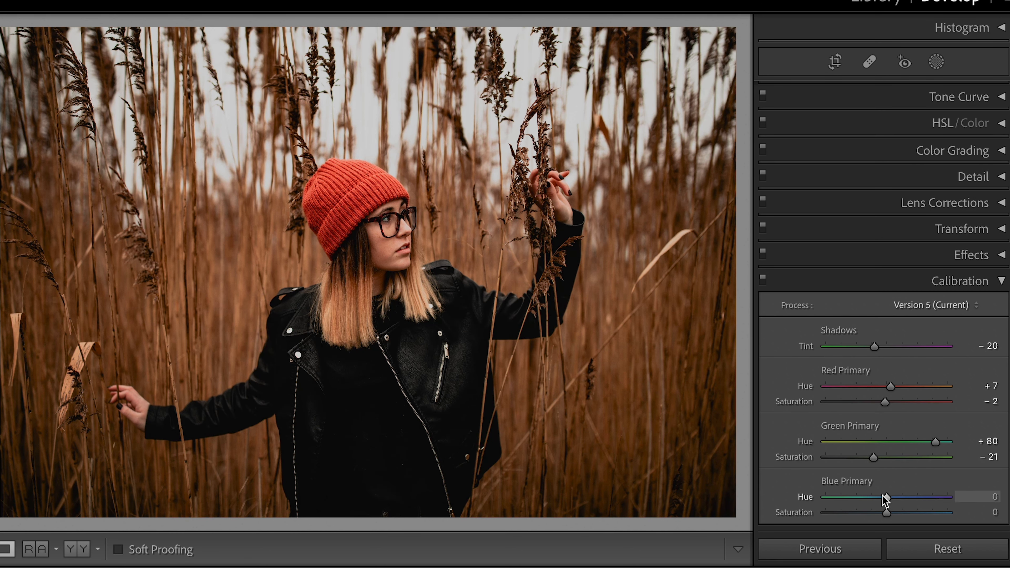
scroll(882, 495, "down", 3)
left_click(958, 512)
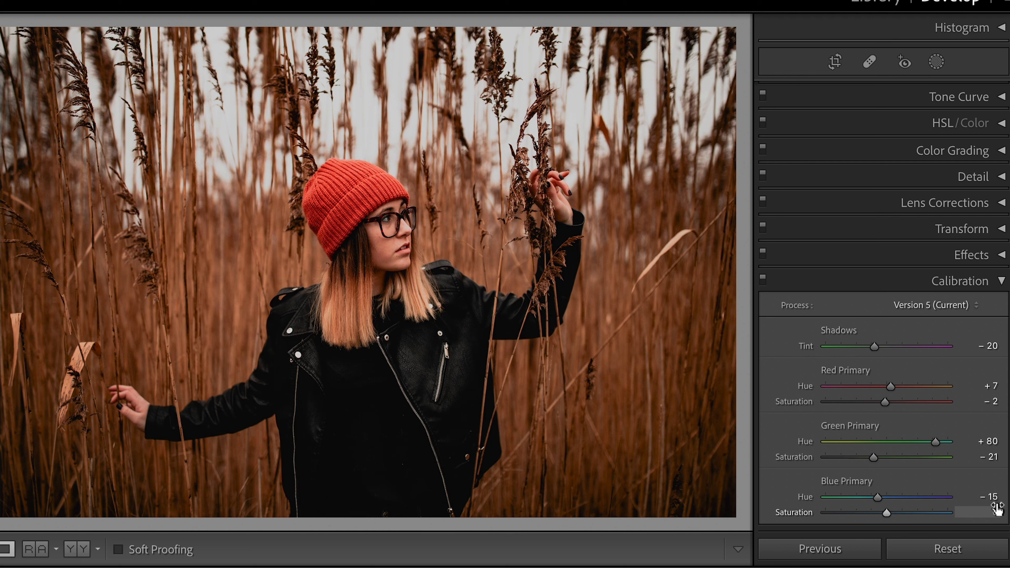
type("6")
key("Return")
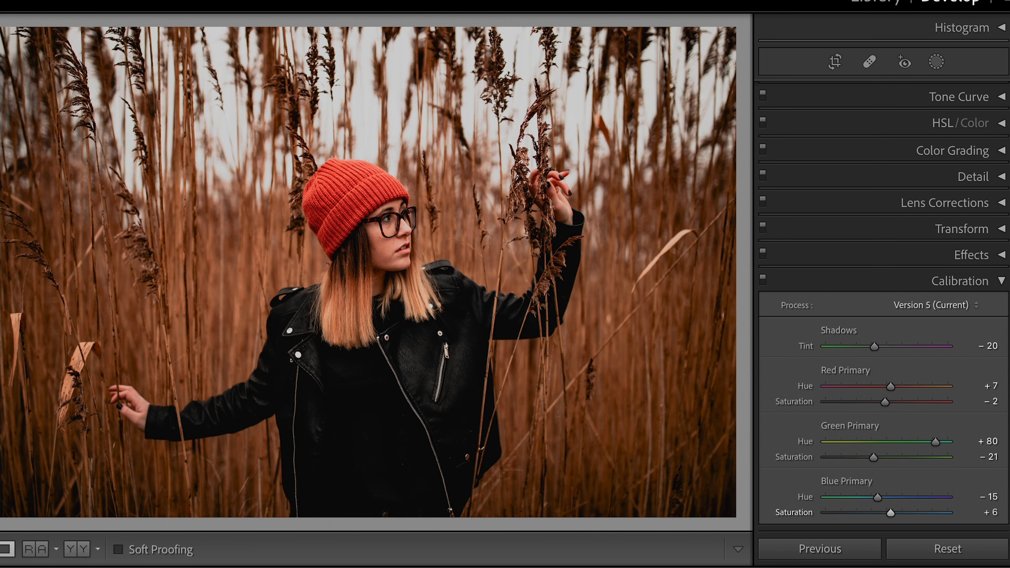
- Close Calibration and set the HSL hues to +8 for Red, +9 for Orange and -12 for Yellow
left_click(994, 280)
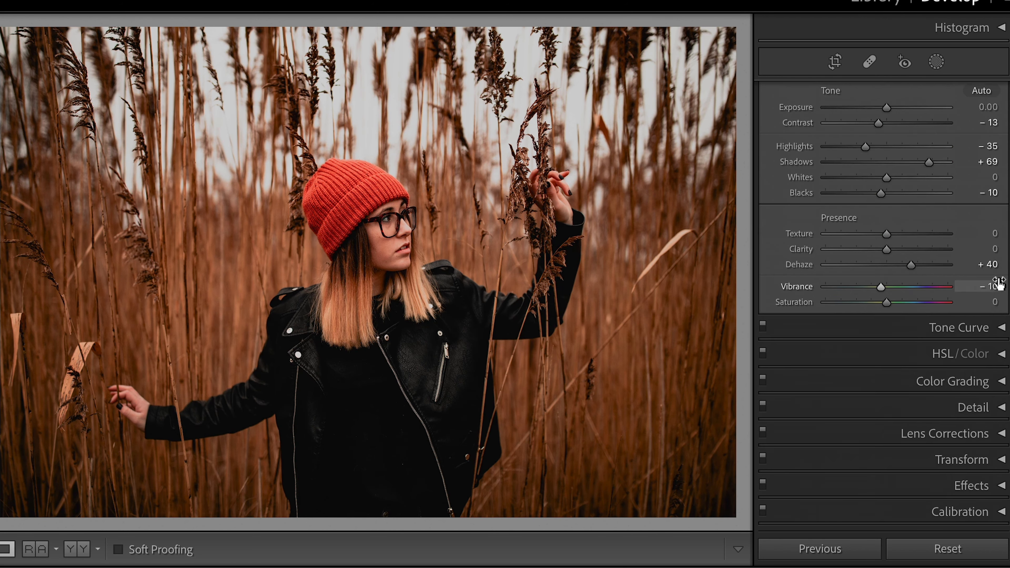
left_click(999, 354)
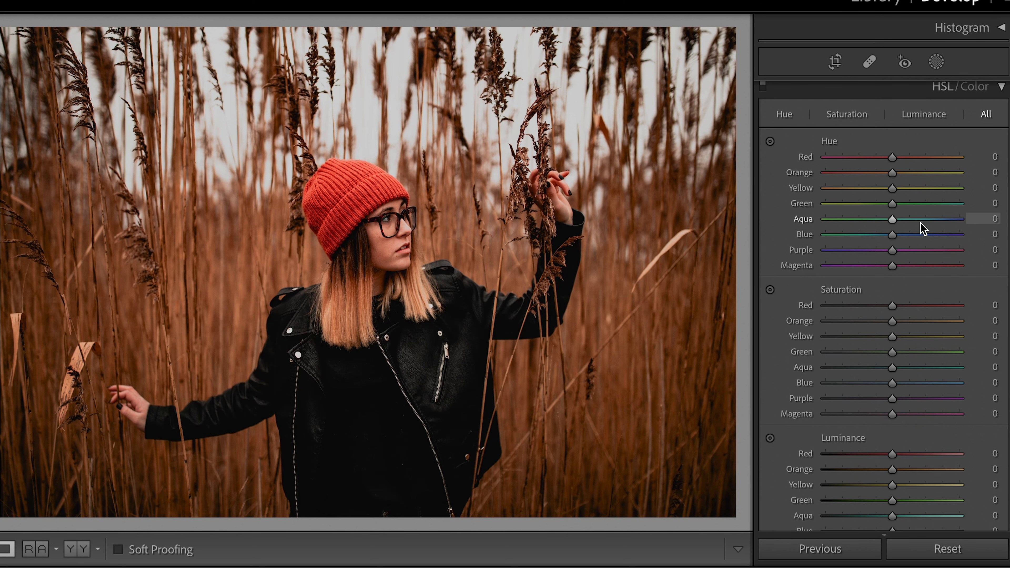
left_click(896, 157)
left_click_drag(897, 160, 885, 190)
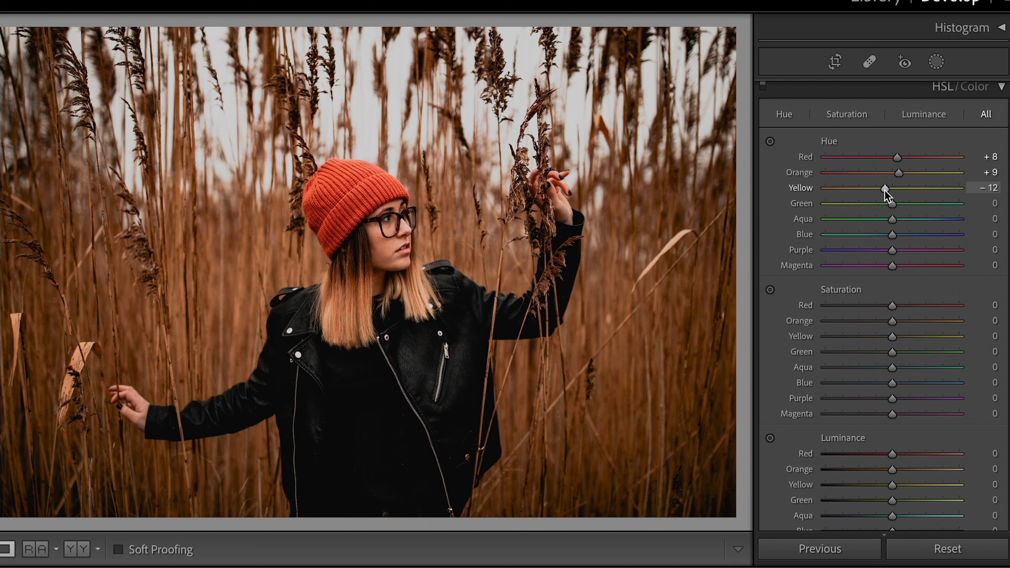
- Set the HSL saturation to -8 for Red and -6 for Orange
scroll(993, 284, "down", 2)
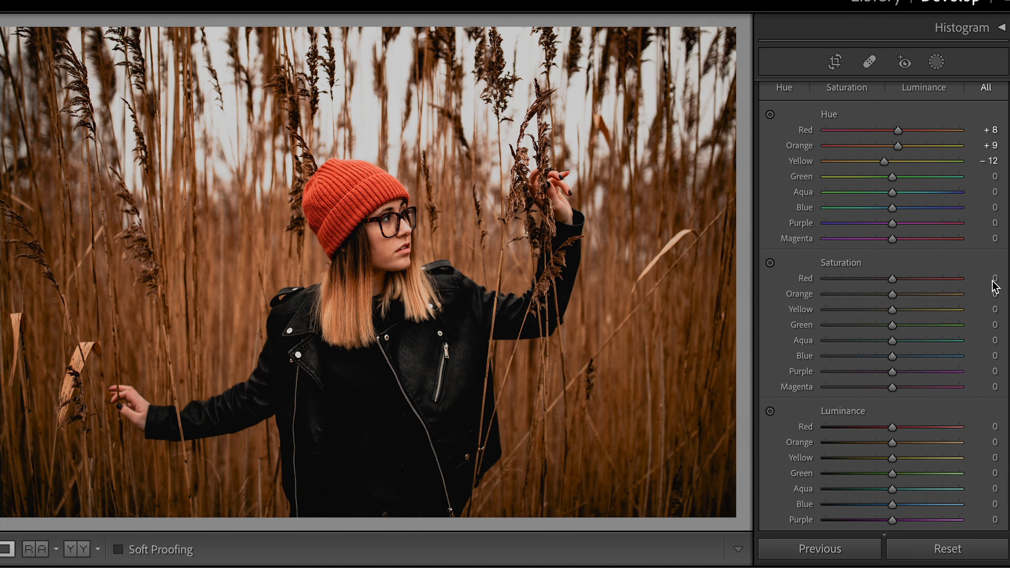
left_click(992, 280)
type("-8")
key("Tab")
type("-6")
key("Return")
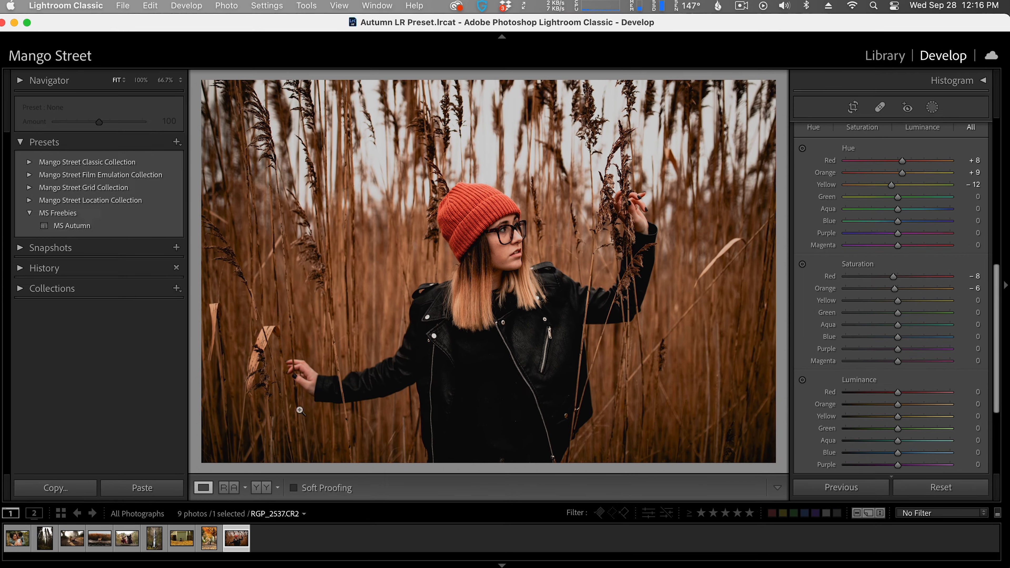
- Copy the portrait's develop settings with the preselected options and paste them onto the previous photo of two dogs under the orange tree
left_click(63, 486)
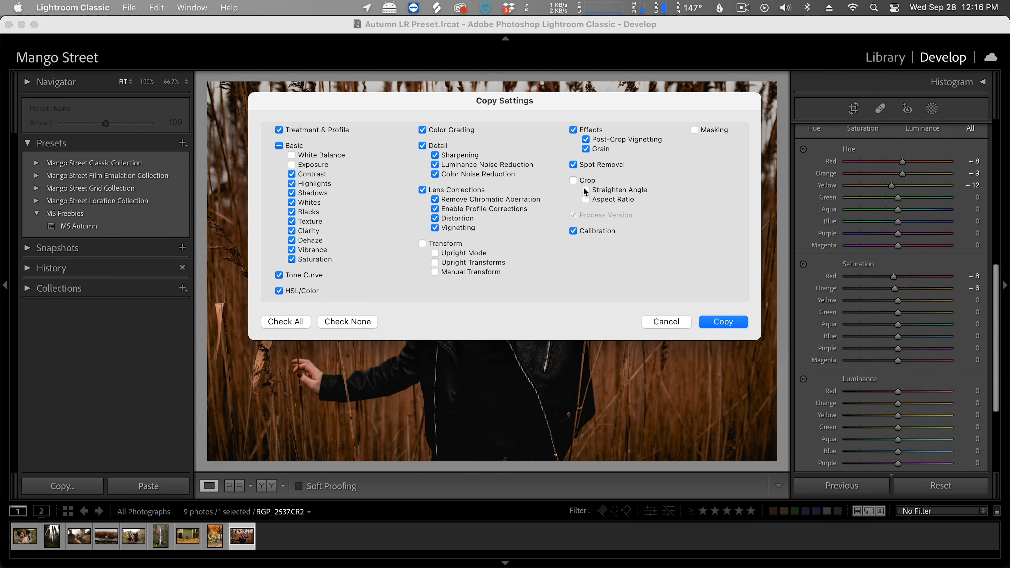
left_click(727, 325)
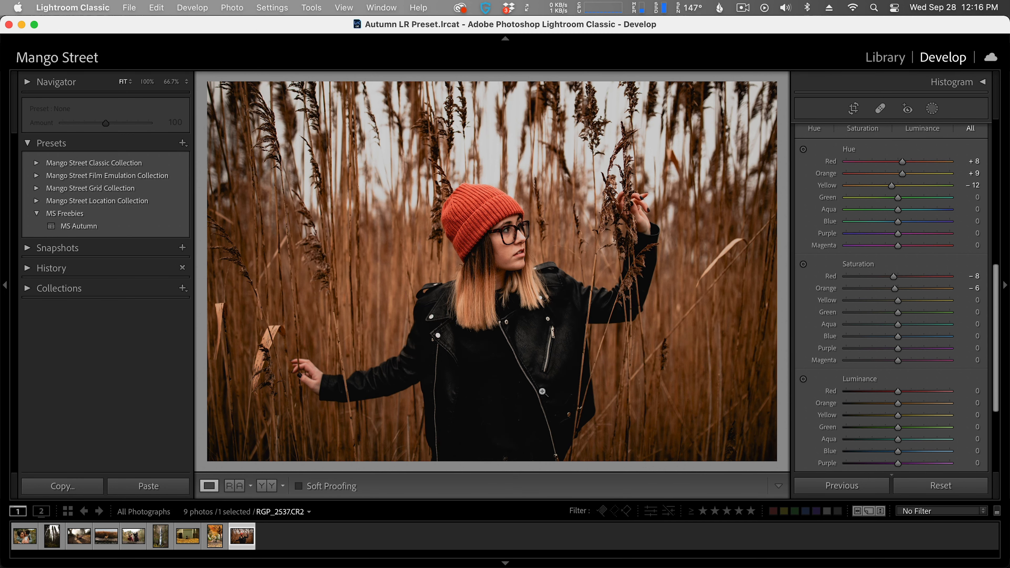
key("Left")
left_click(141, 486)
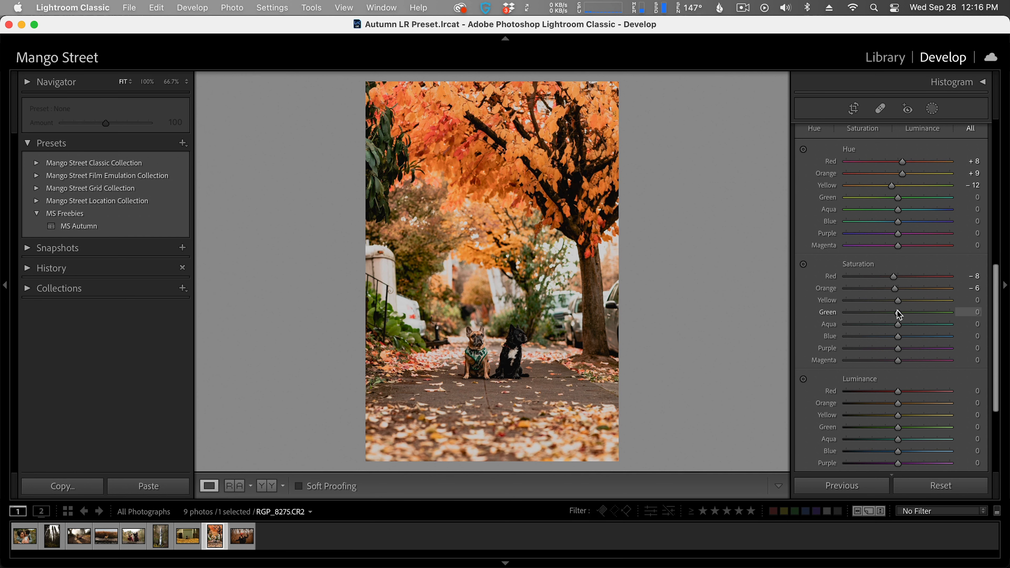
- Set the HSL saturation to -12 for Green, -50 for Aqua and -48 for Blue, and the Green luminance to -38
left_click_drag(897, 312, 892, 312)
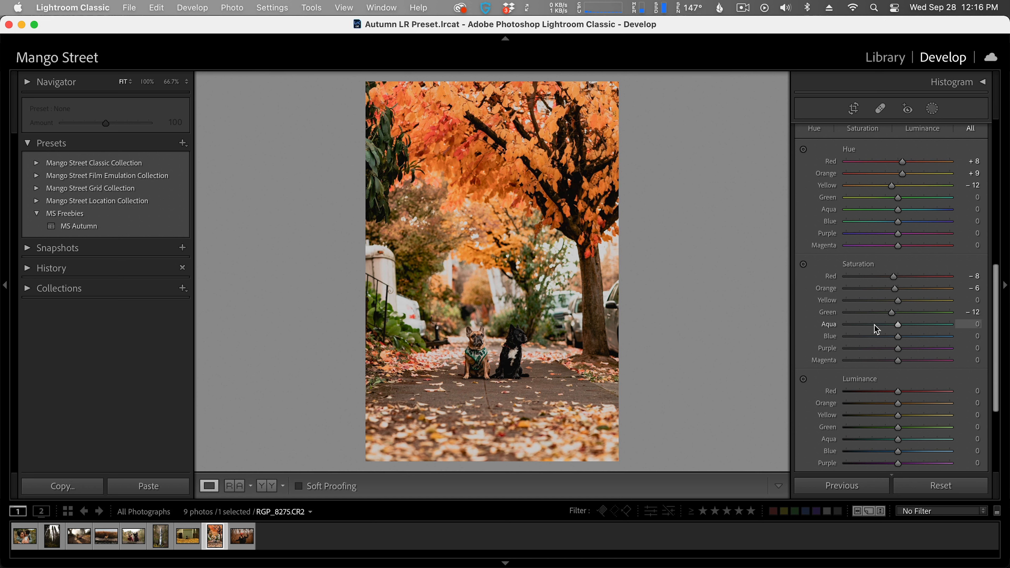
left_click(874, 336)
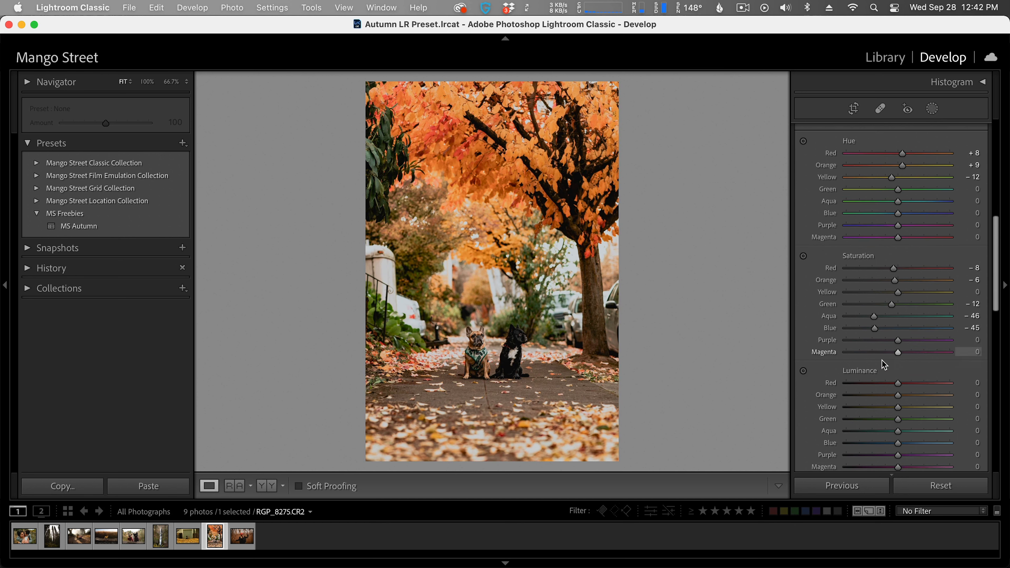
scroll(890, 358, "down", 1)
left_click_drag(898, 404, 876, 405)
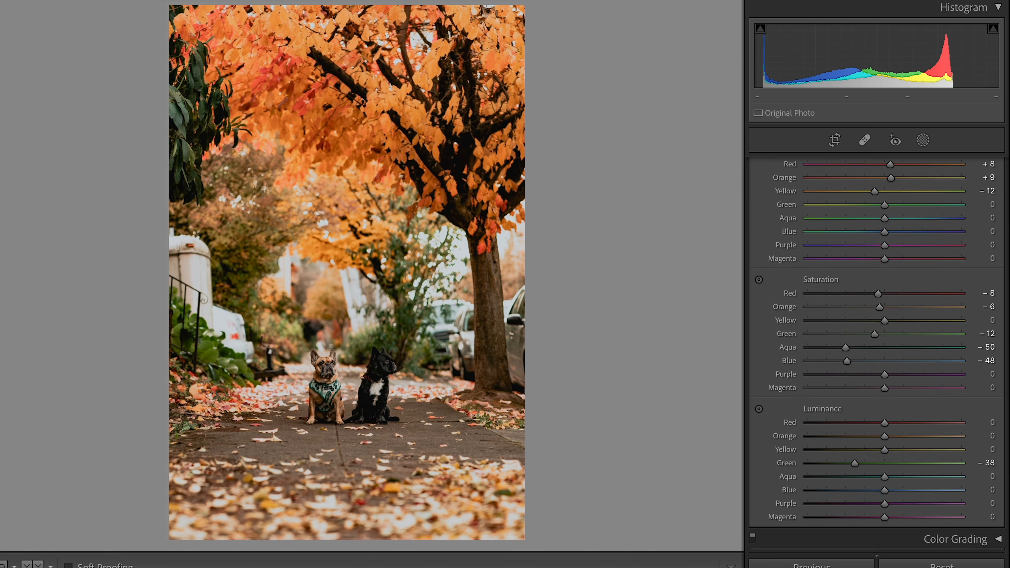
- In Color Grading, give the Global range a green tint with Hue 92 and Saturation 5
scroll(876, 405, "down", 3)
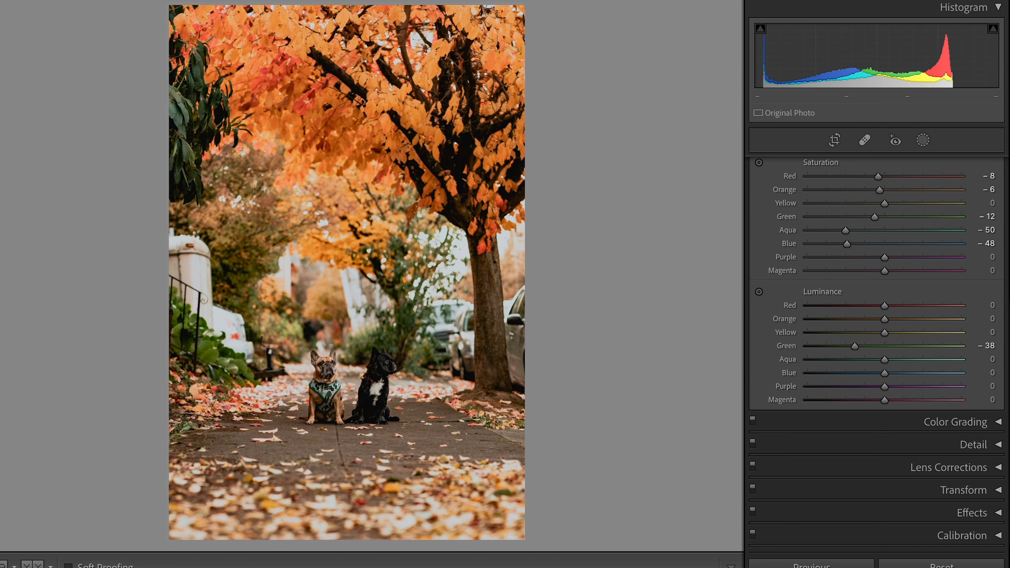
left_click(958, 423)
left_click(929, 298)
mouse_move(877, 399)
left_mouse_down()
mouse_move(890, 383)
mouse_move(919, 442)
mouse_move(821, 392)
mouse_move(875, 354)
mouse_move(866, 388)
mouse_move(876, 389)
left_mouse_up()
left_click(819, 481)
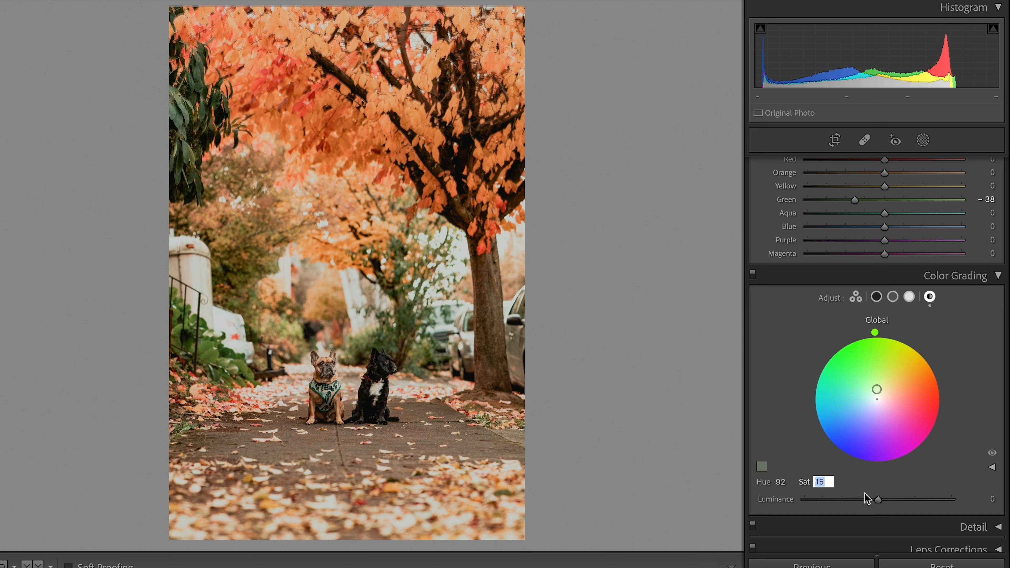
type("5")
key("Return")
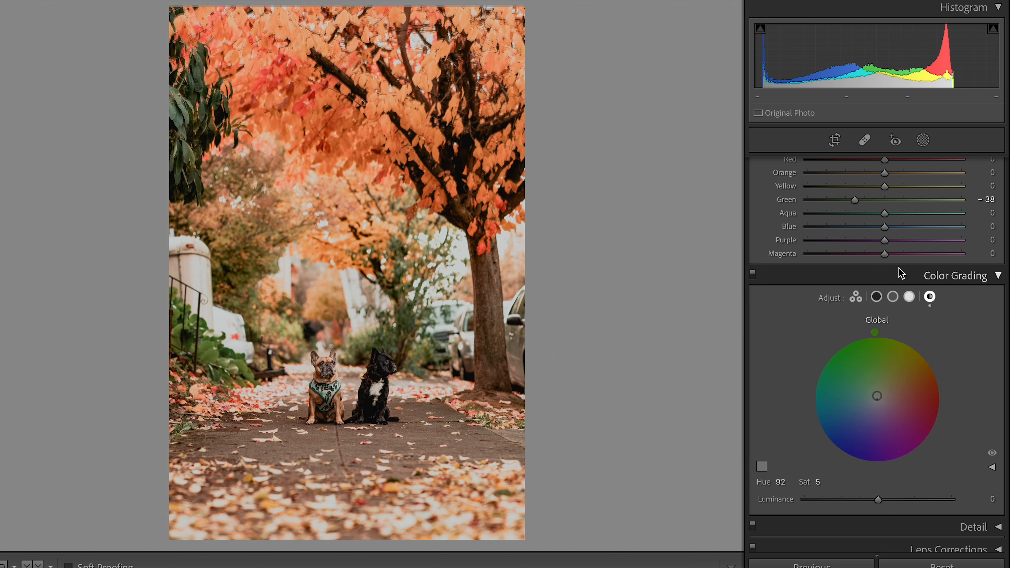
- Tint the Color Grading highlights blue at Hue 224 and lower the saturation of that tint
left_click(911, 297)
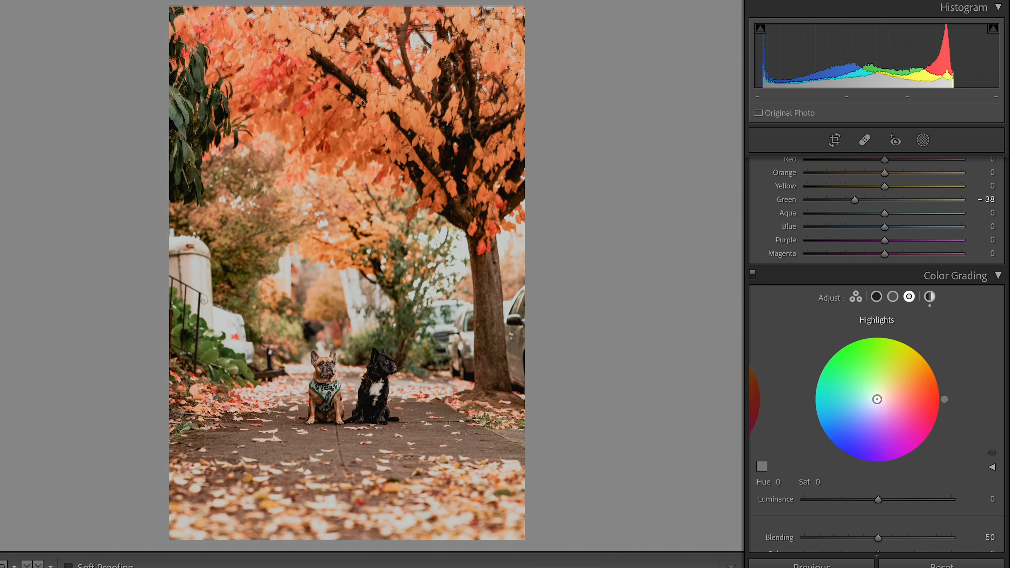
left_click_drag(878, 399, 836, 438)
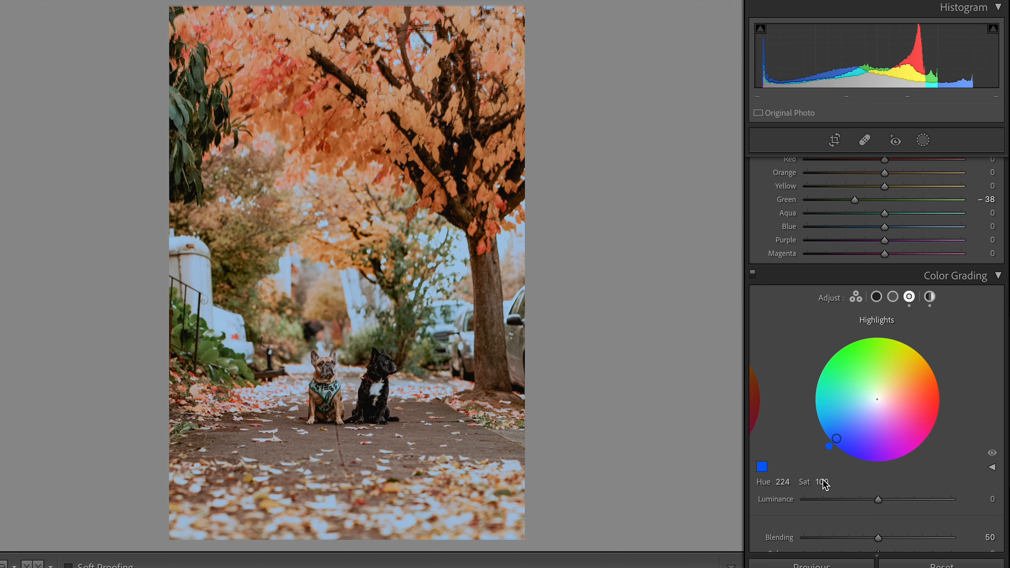
left_click_drag(819, 482, 779, 482)
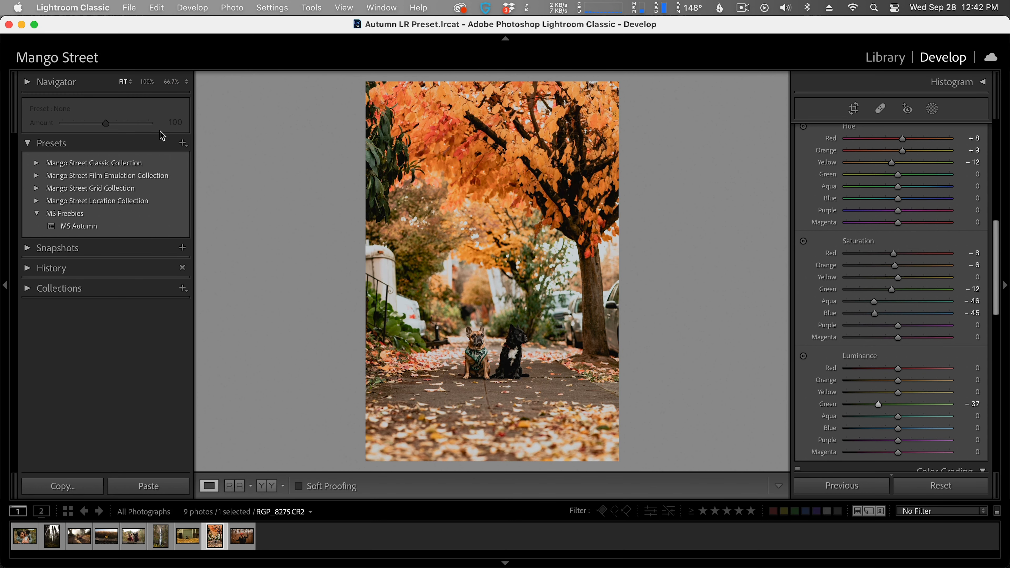
- Create a develop preset named MS Autumn from the current photo, choosing which settings it includes
left_click(183, 143)
left_click(220, 155)
type("MS Autumn")
left_click(230, 439)
left_click(263, 215)
left_click(264, 224)
left_click(379, 302)
left_click(367, 249)
left_click(638, 189)
left_click(775, 441)
- Apply the MS Autumn preset to the photo of the dogs by the green garage door and to the waterfall photo
key("Left")
left_click(133, 226)
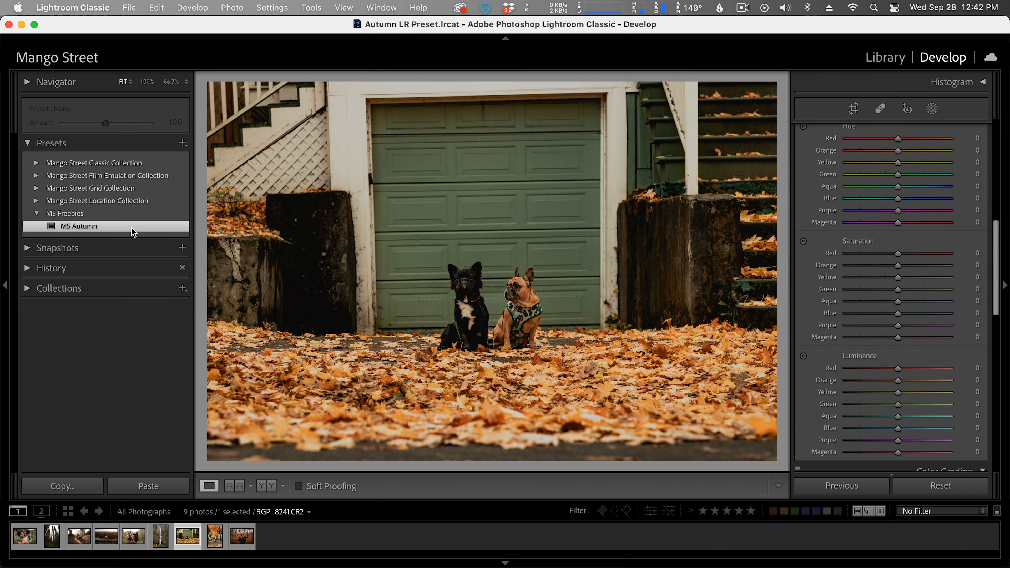
key("Left")
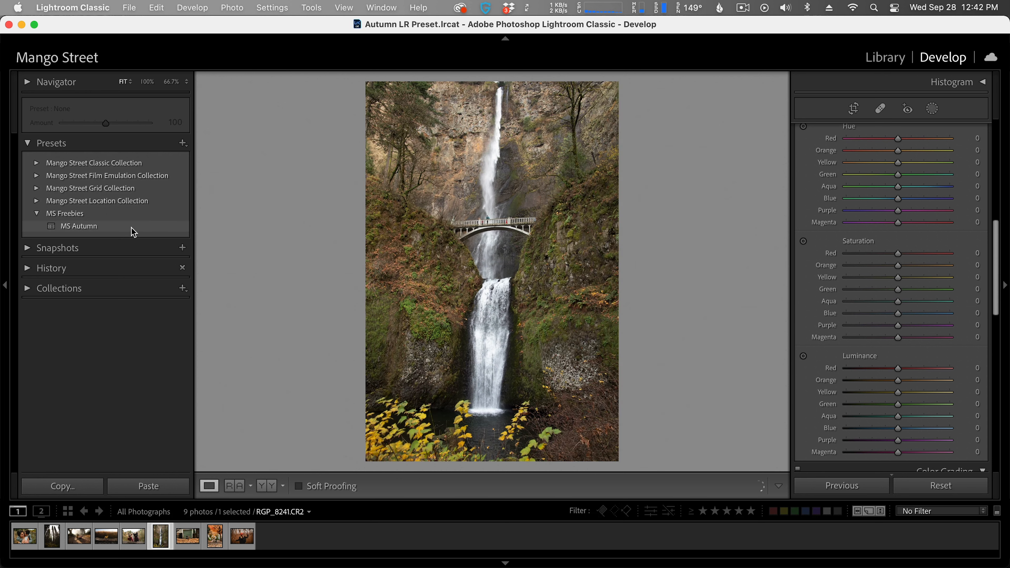
left_click(130, 227)
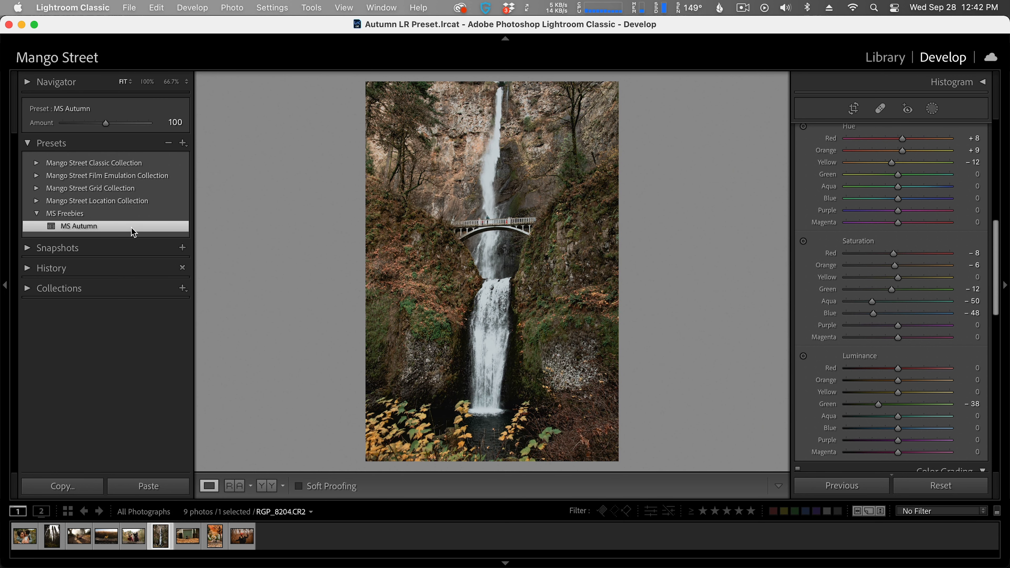
- Set the waterfall photo's Saturation to +30 and its Blue Primary Hue in Calibration to -44
scroll(911, 199, "up", 10)
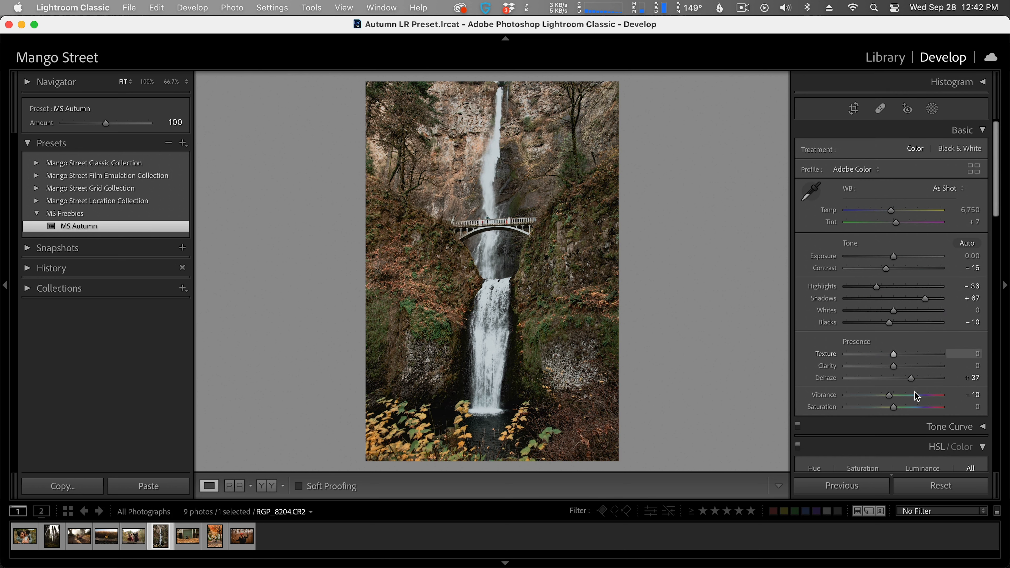
left_click_drag(895, 408, 909, 407)
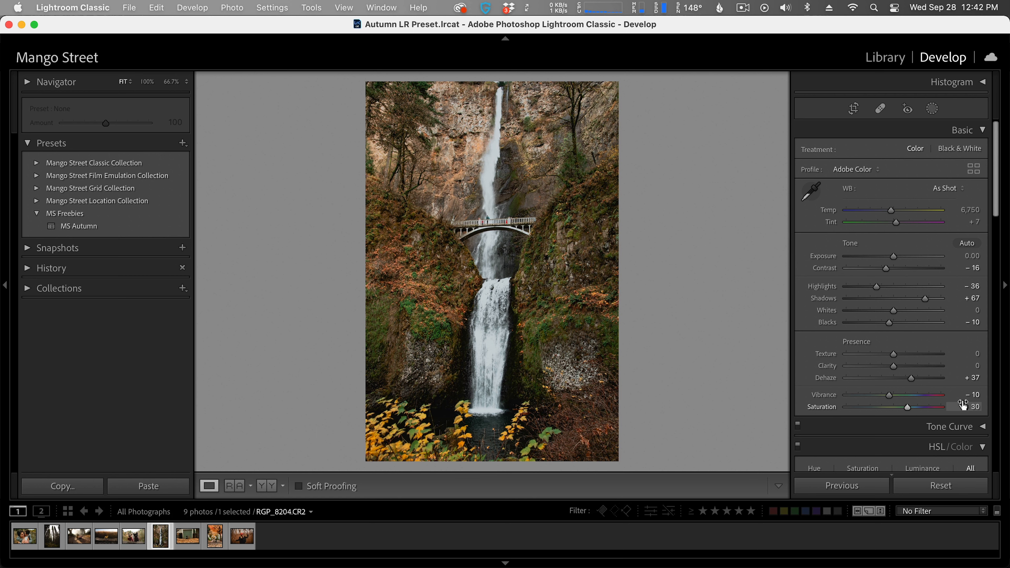
scroll(962, 404, "down", 15)
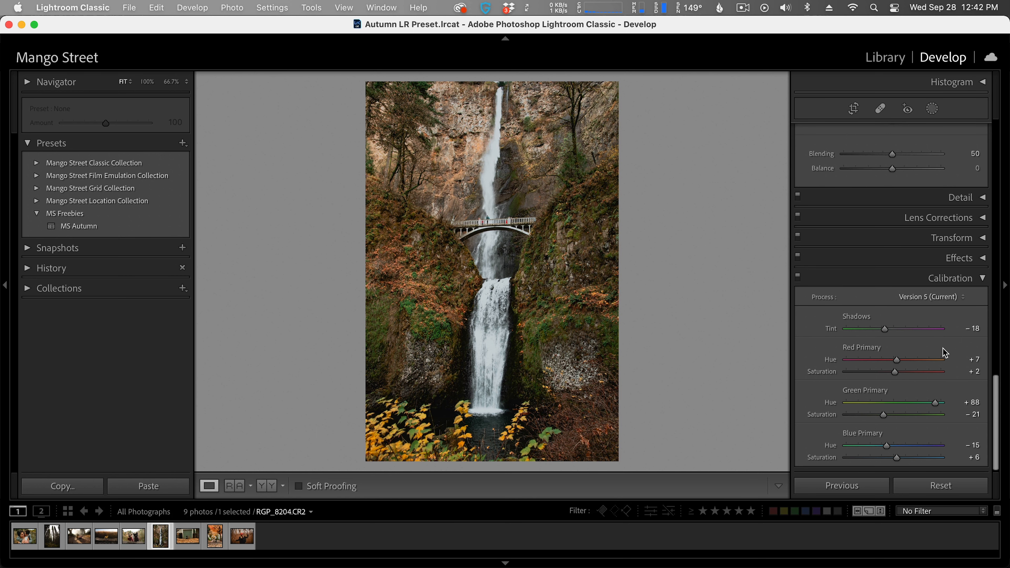
left_click_drag(887, 446, 871, 448)
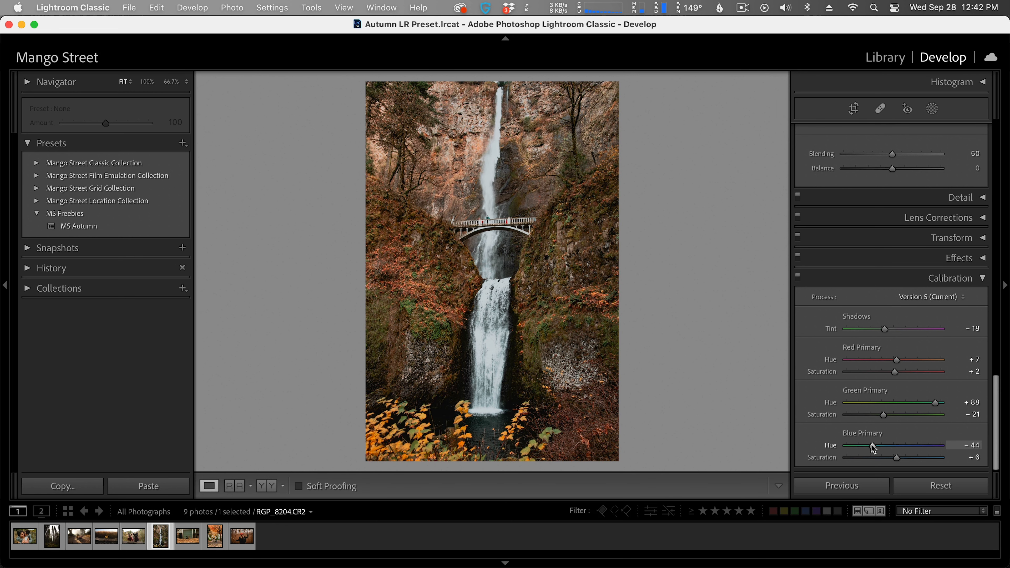
- Set the waterfall photo's HSL hues to -61 for Yellow and -80 for Green
scroll(955, 310, "up", 10)
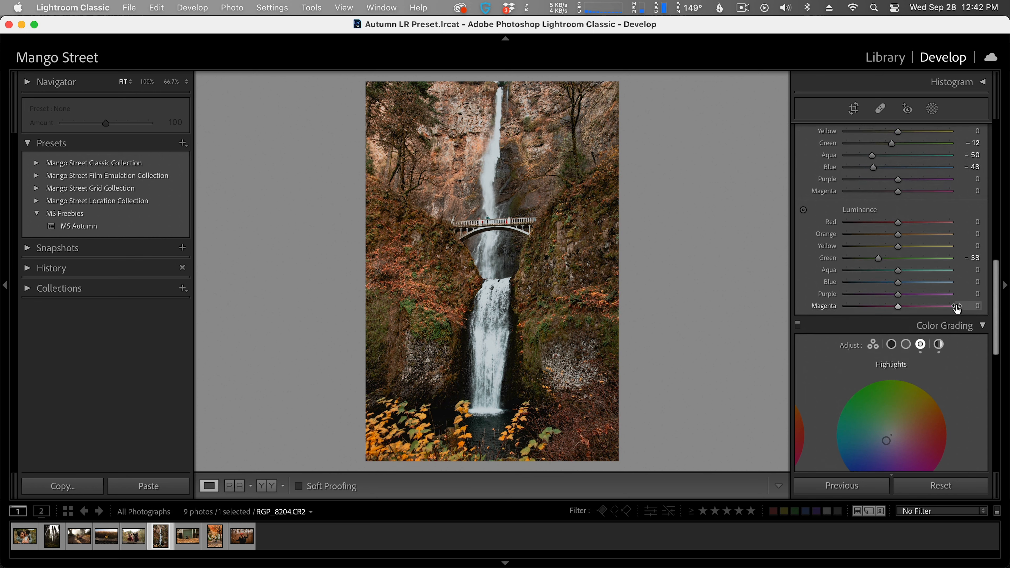
scroll(956, 308, "up", 5)
left_click_drag(891, 198, 856, 207)
key("super+z")
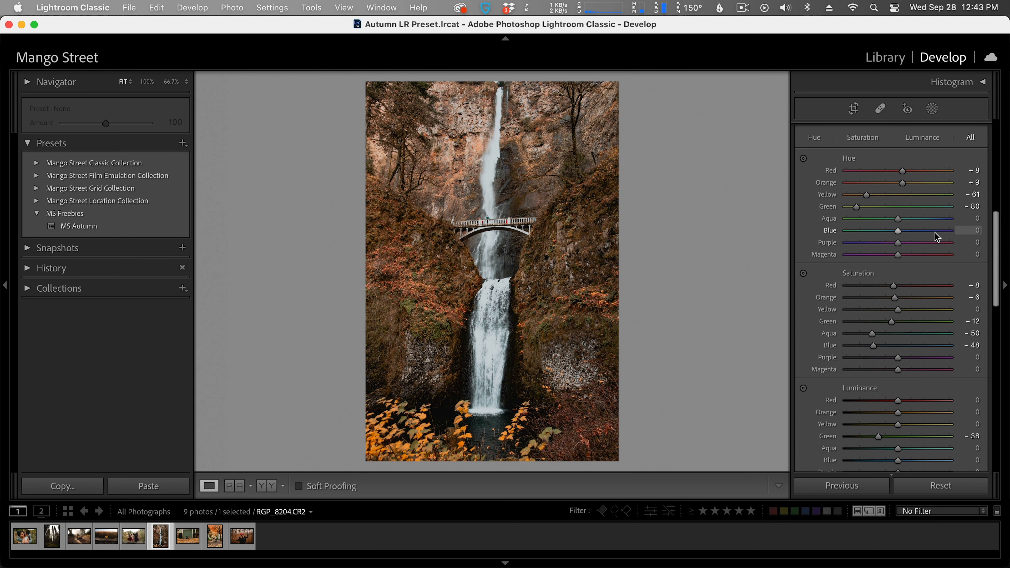
- Apply the MS Autumn preset to the fifth filmstrip photo and to the photo of two dogs on the dirt path
left_click(135, 535)
left_click(83, 229)
key("Left")
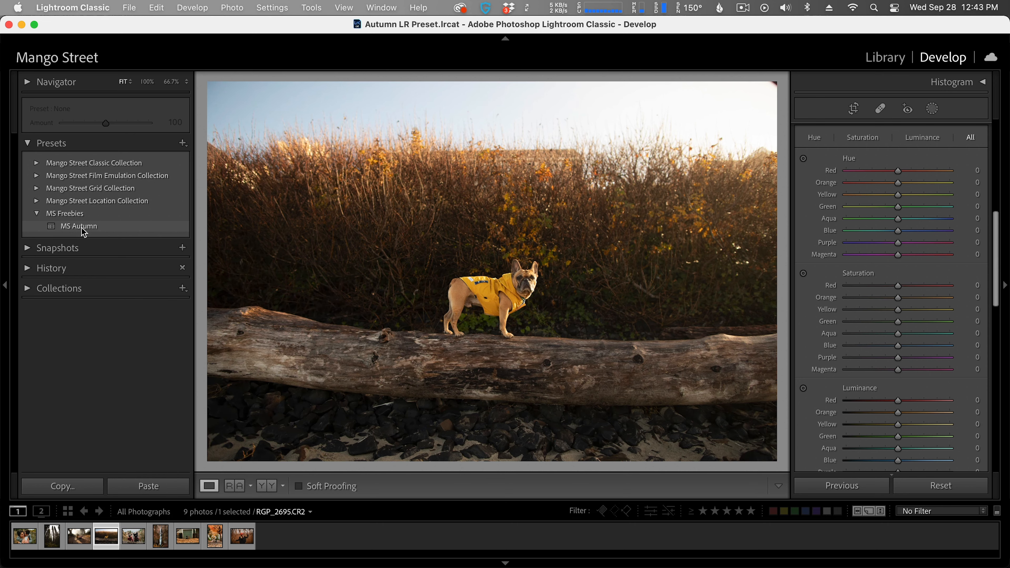
key("Left")
left_click(82, 229)
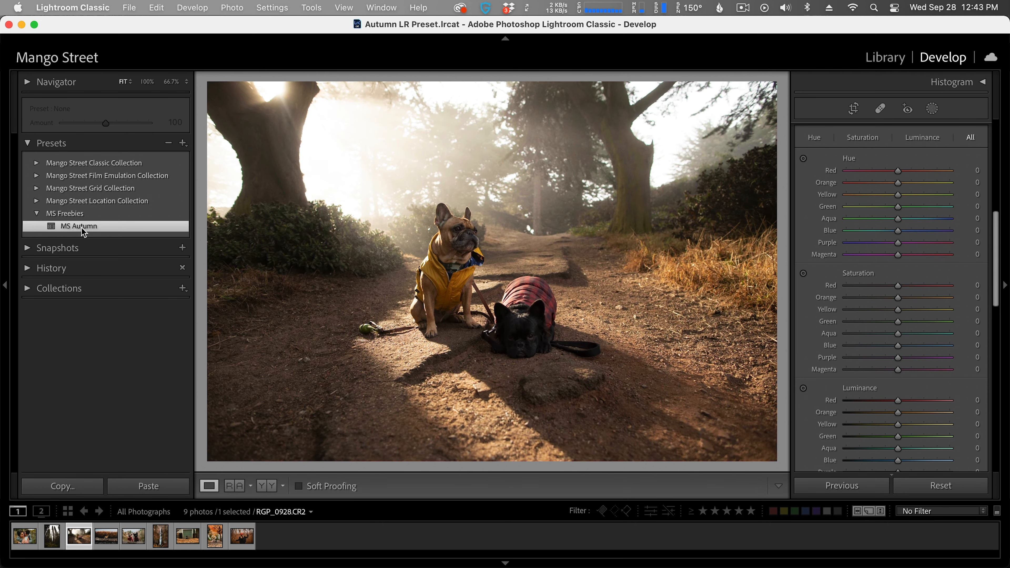
- Apply the MS Autumn preset to the tall forest photo, the embracing couple photo and the reed-field portrait
key("Left")
left_click(83, 228)
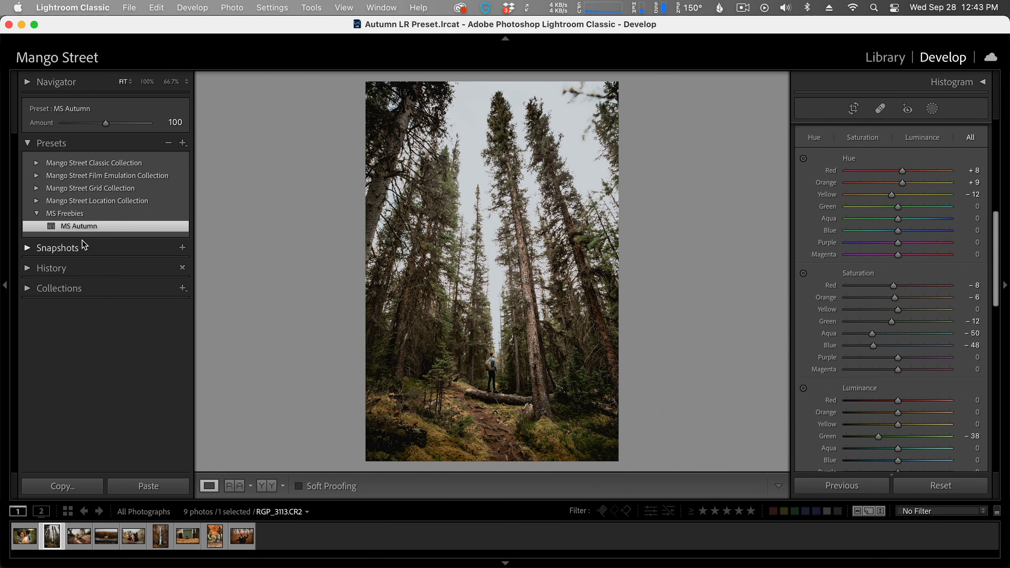
key("Left")
left_click(94, 229)
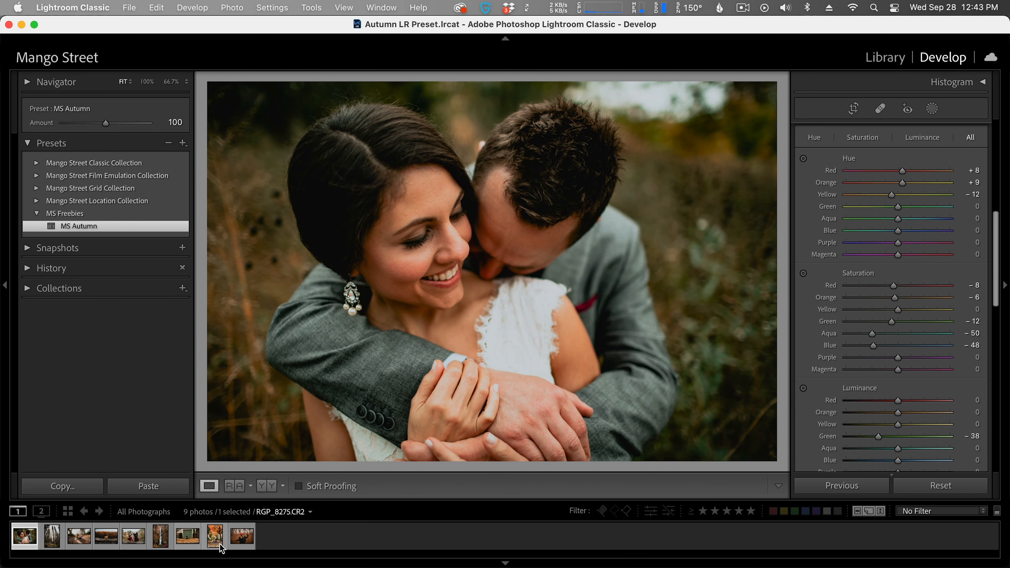
left_click(241, 541)
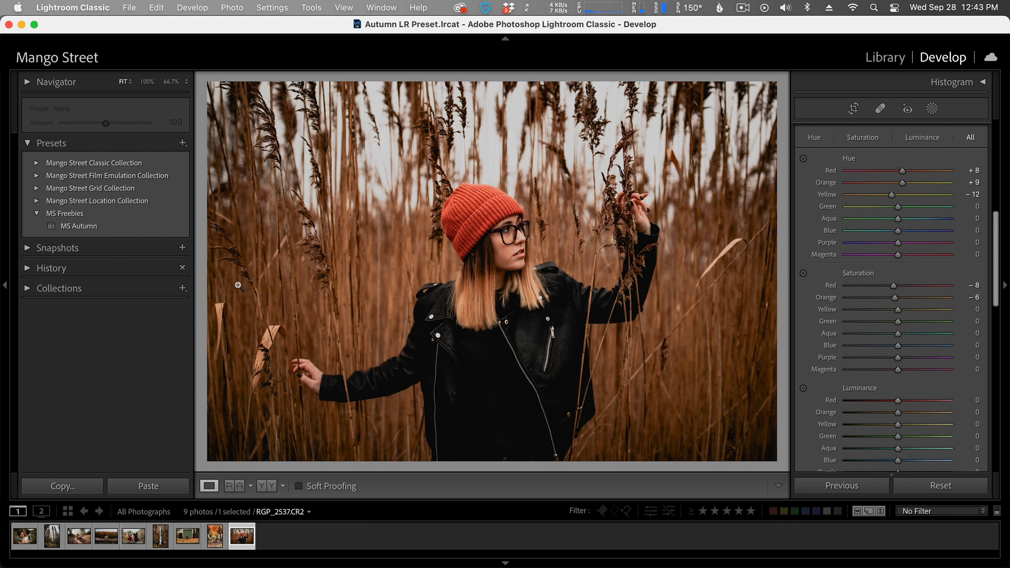
left_click(120, 229)
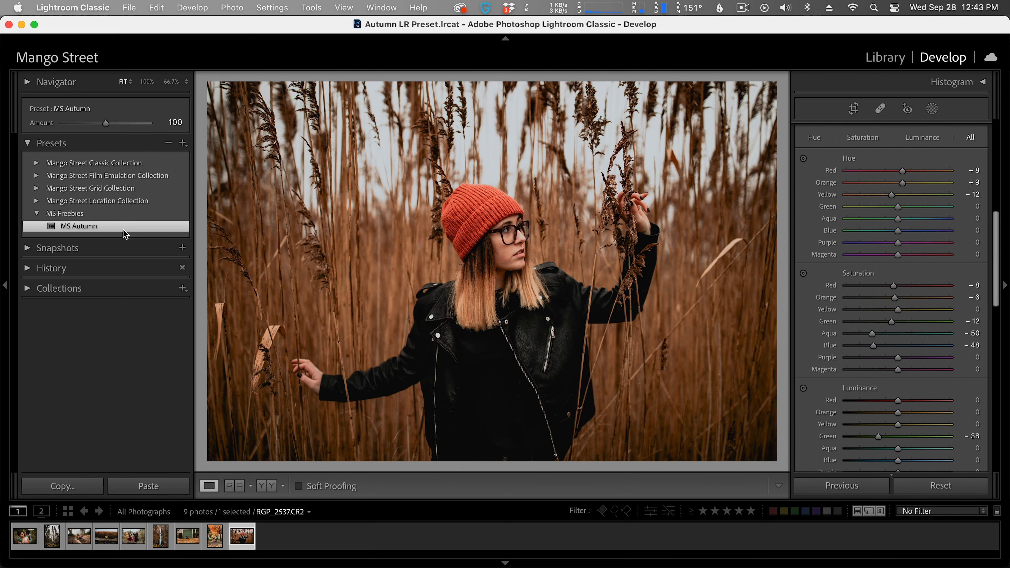
- Close the portrait's Lens Corrections section and raise the Grain amount in Effects
scroll(965, 334, "down", 3)
scroll(962, 335, "down", 15)
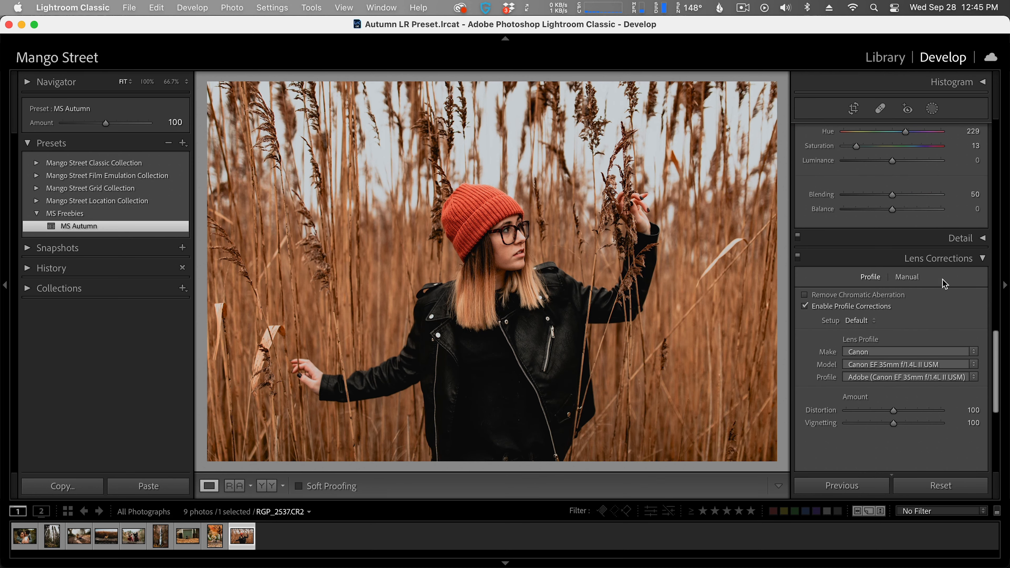
left_click(954, 258)
left_click(967, 296)
left_click_drag(844, 421, 862, 421)
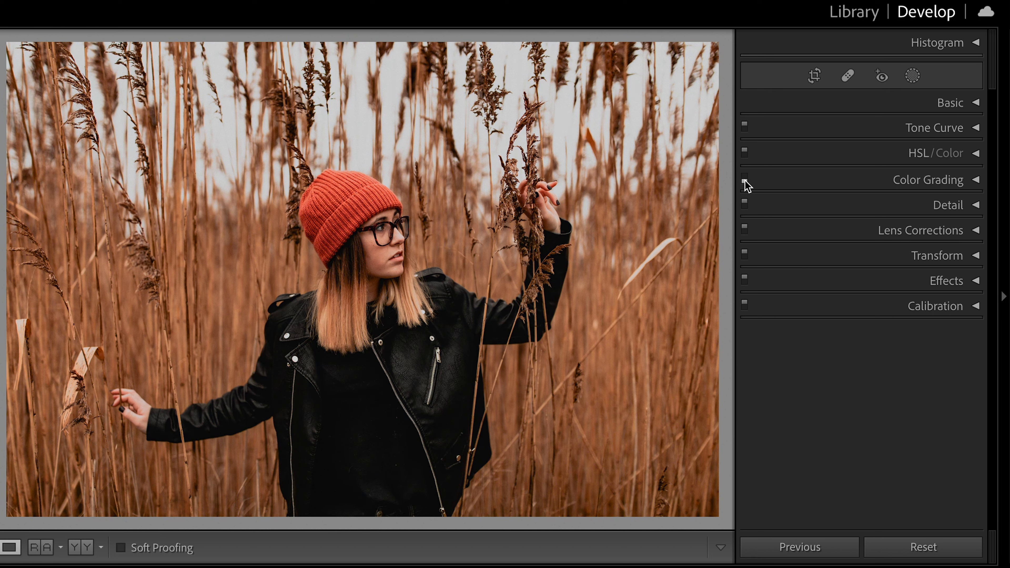
- Compare the portrait with and without its HSL and Tone Curve adjustments by toggling their visibility
left_click(745, 154)
left_click(745, 128)
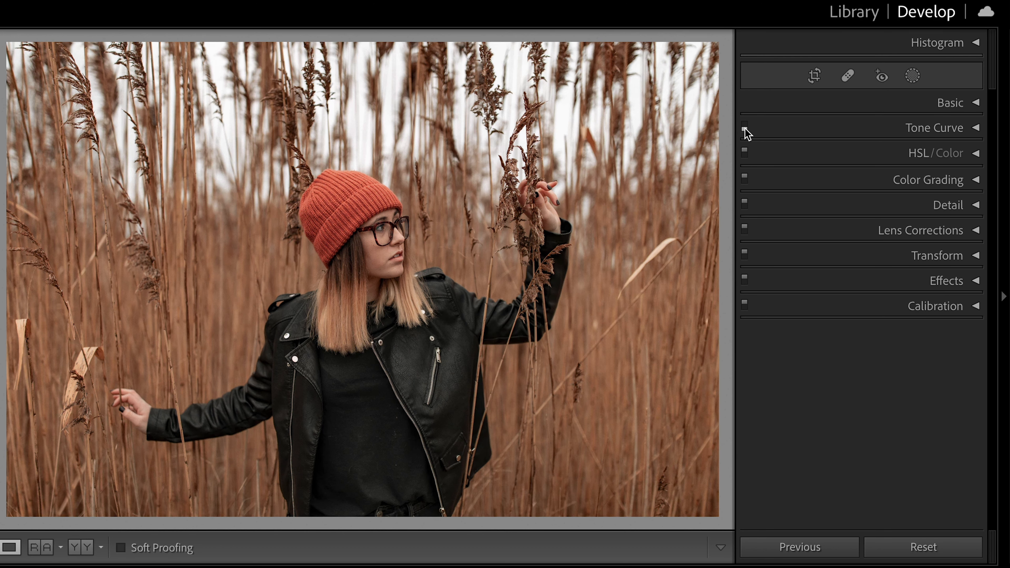
left_click(744, 128)
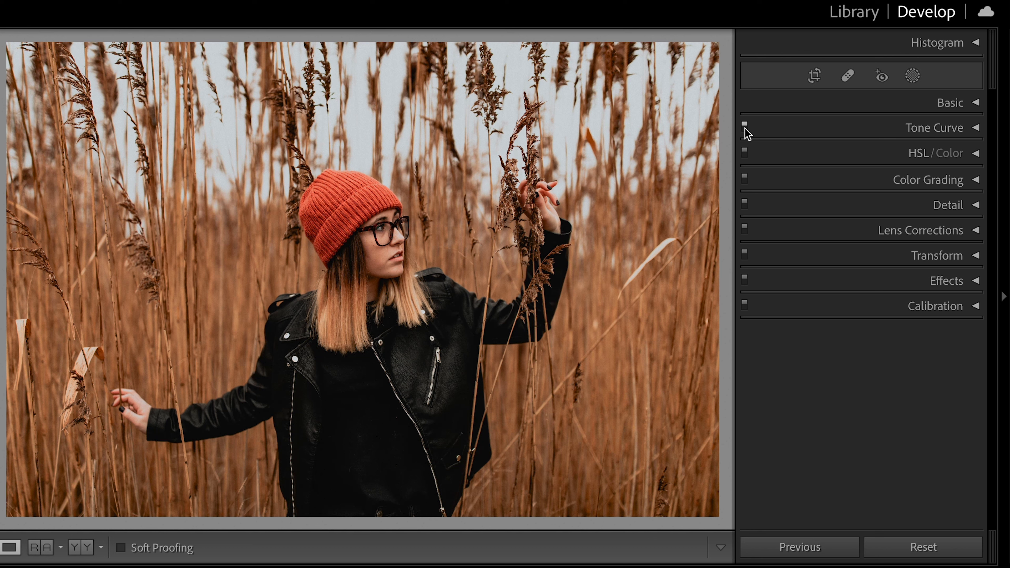